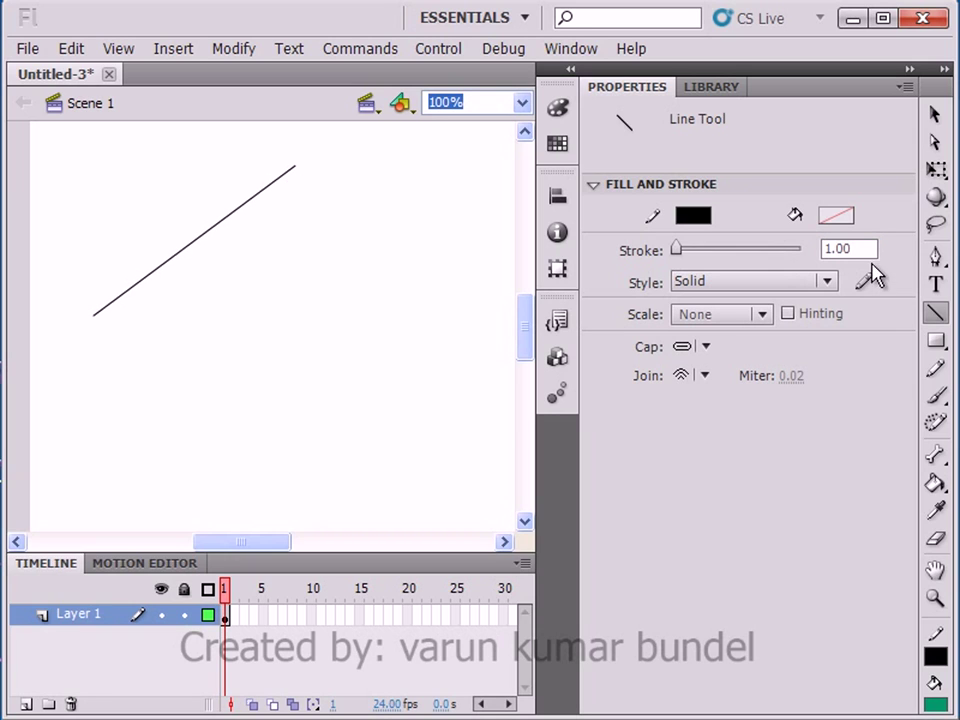
Step: Draw a thick black diagonal line with an 18.25 stroke, parallel to and below the existing thin line
left_click(863, 250)
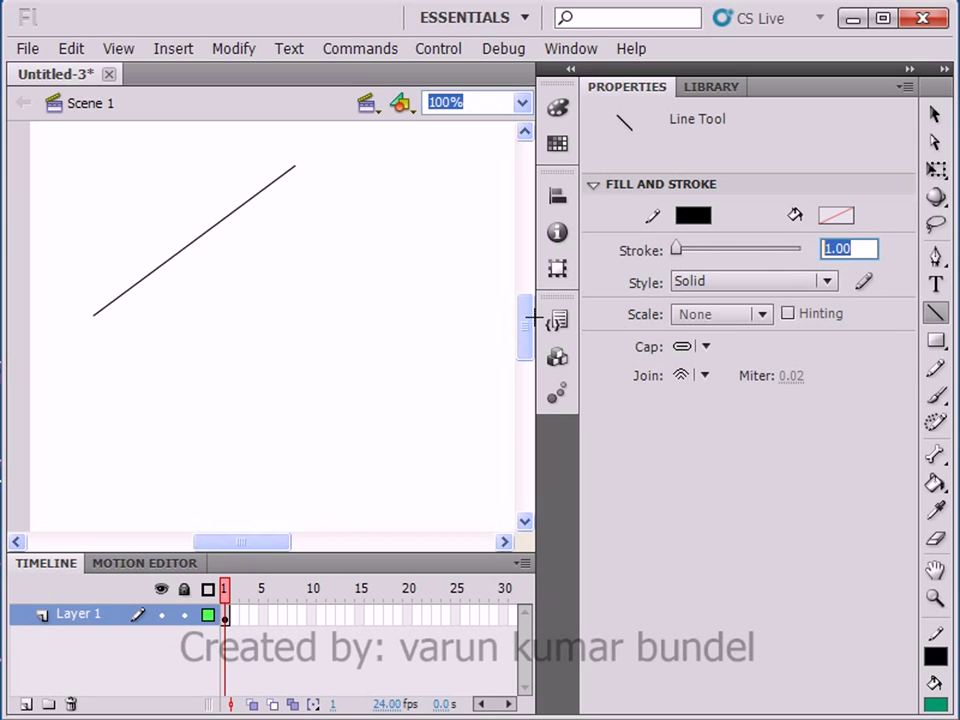
left_click_drag(677, 251, 686, 249)
left_click_drag(168, 360, 348, 222)
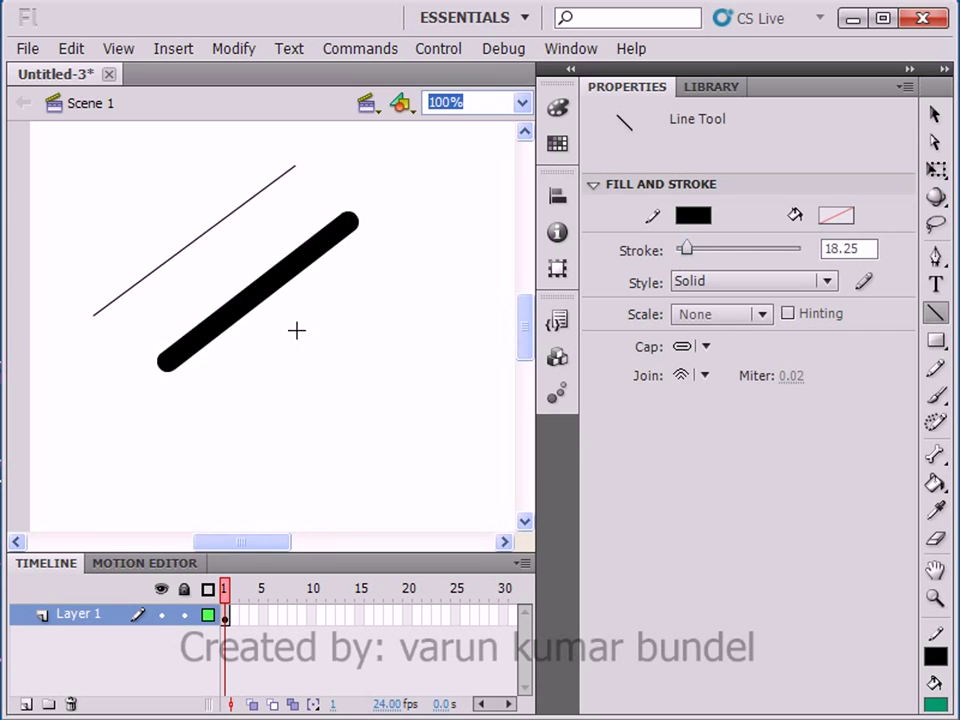
Step: Set the stroke to 1 and its colour to green, and draw a thin diagonal line beside the thick black one
left_click(838, 251)
type("1")
key("Return")
left_click(690, 216)
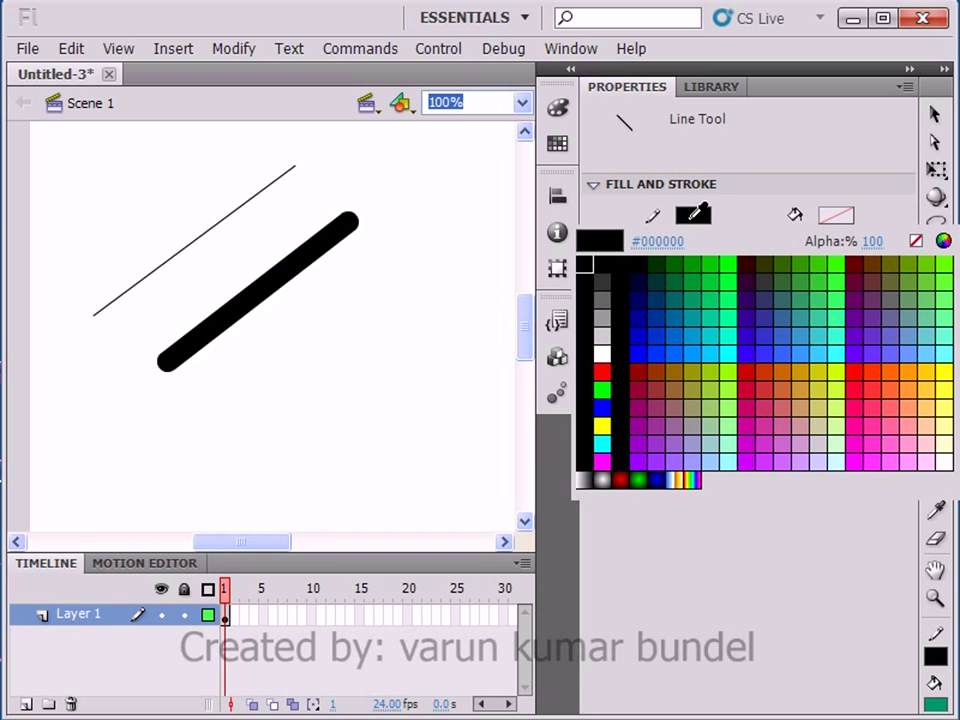
left_click(720, 272)
left_click_drag(222, 409, 409, 224)
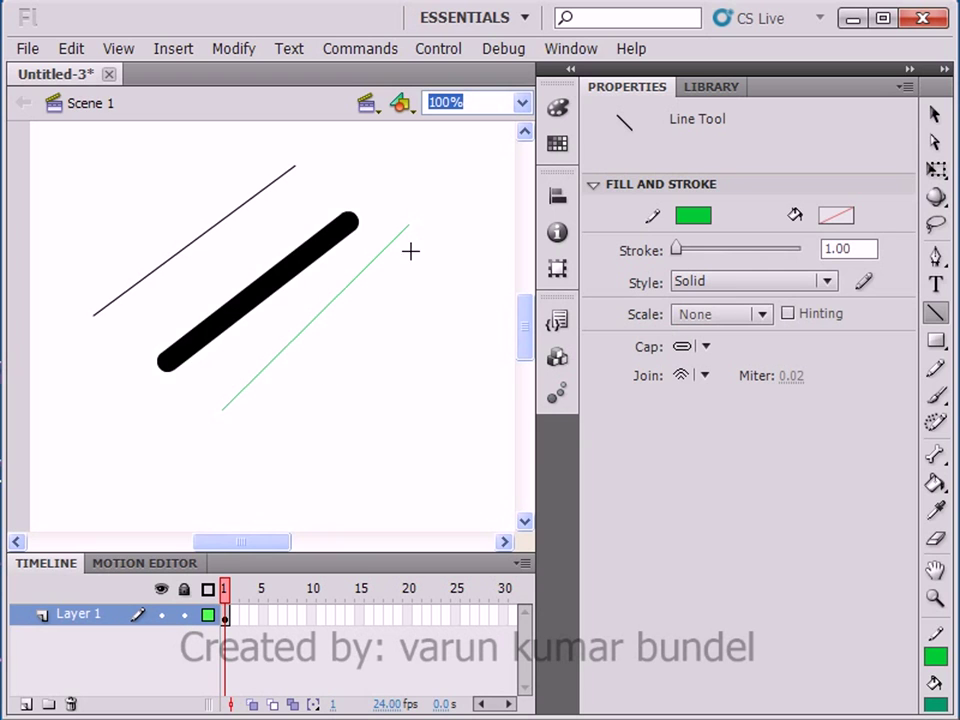
Step: Draw a black diagonal line with the Ragged stroke style at a thickness of 20.20, below the green line
left_click(700, 218)
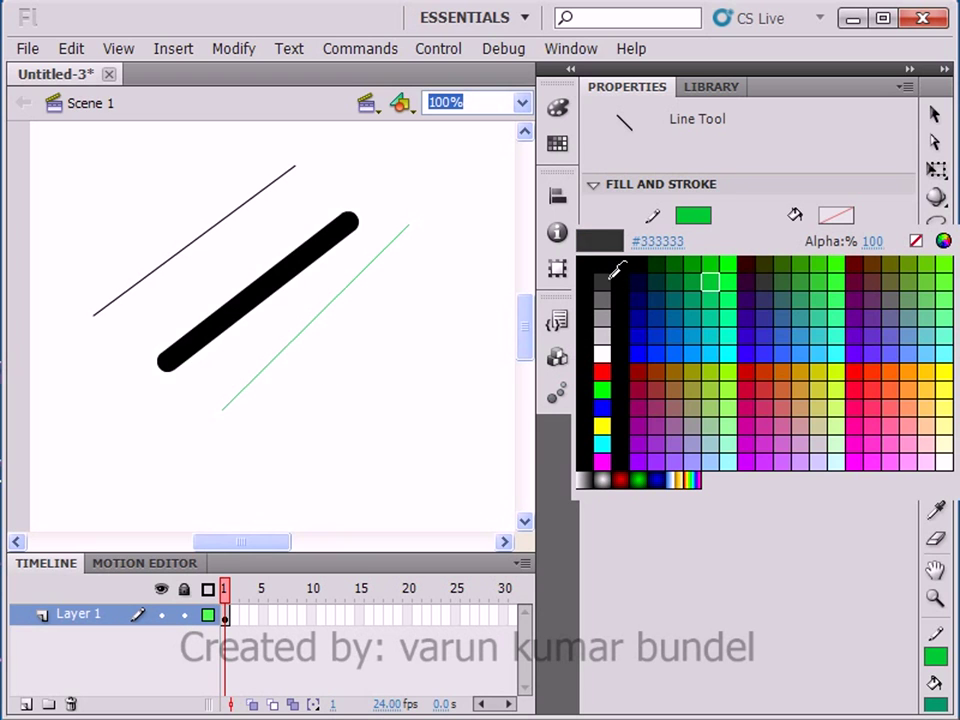
left_click(608, 280)
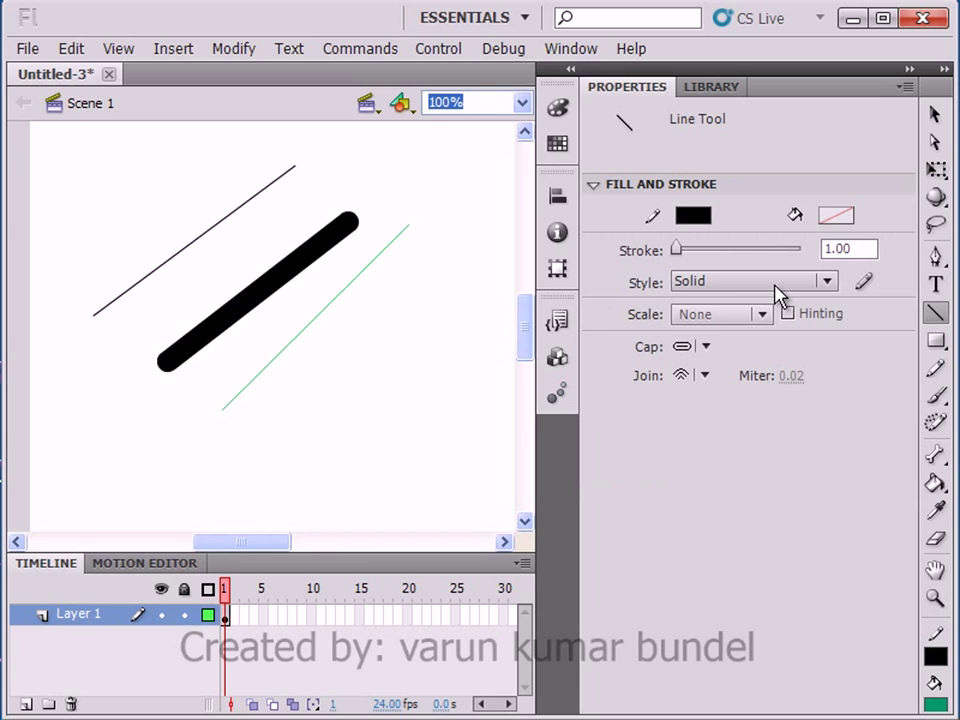
left_click(827, 282)
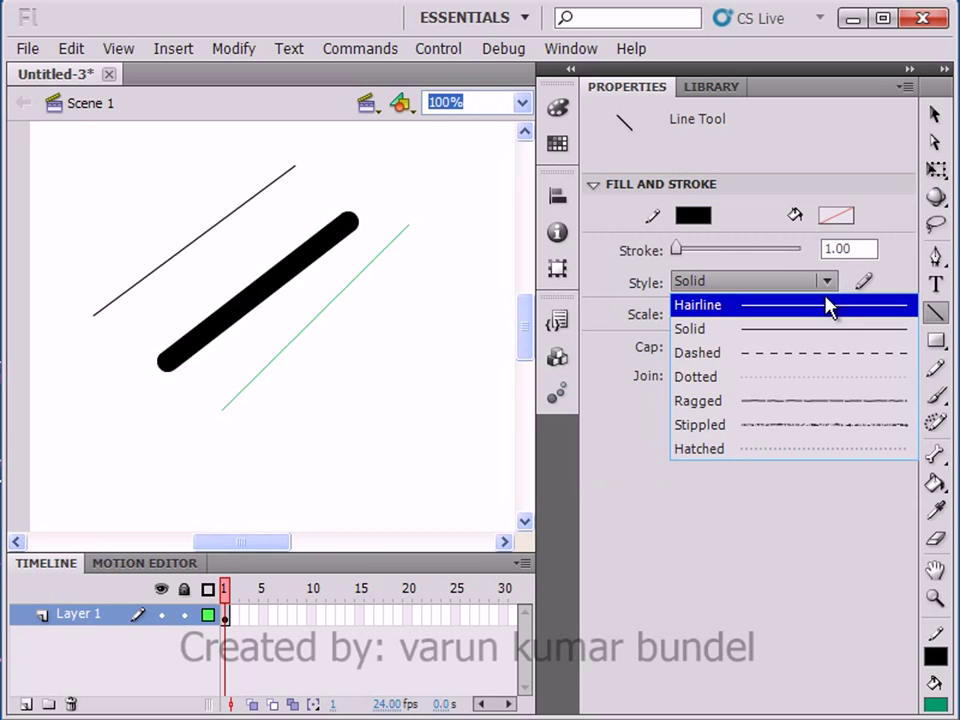
left_click(840, 410)
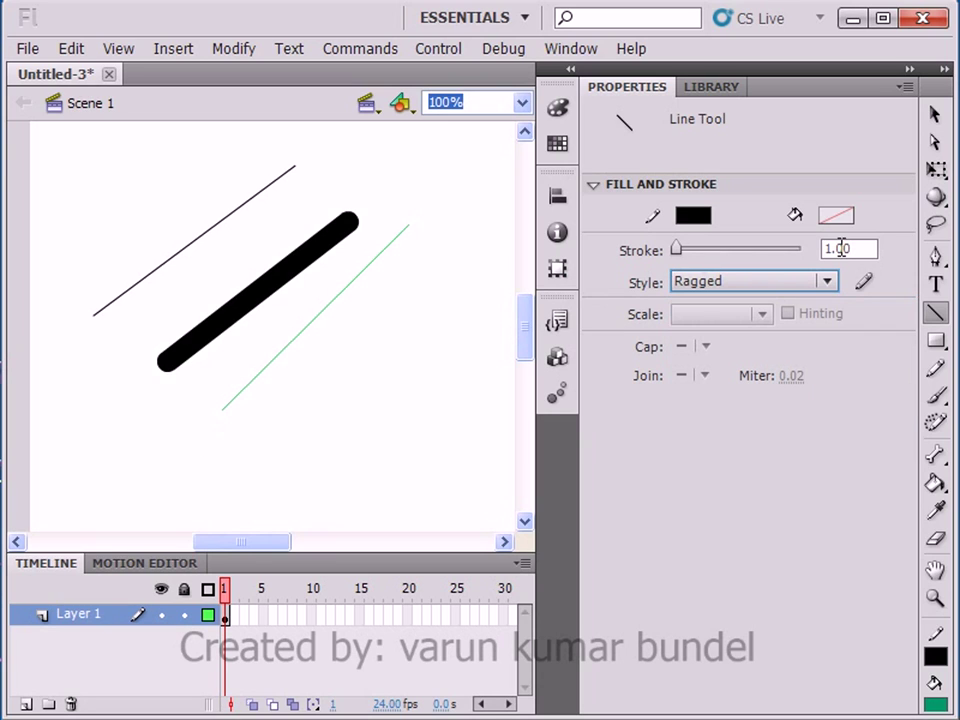
left_click_drag(677, 249, 689, 249)
left_click_drag(203, 449, 447, 287)
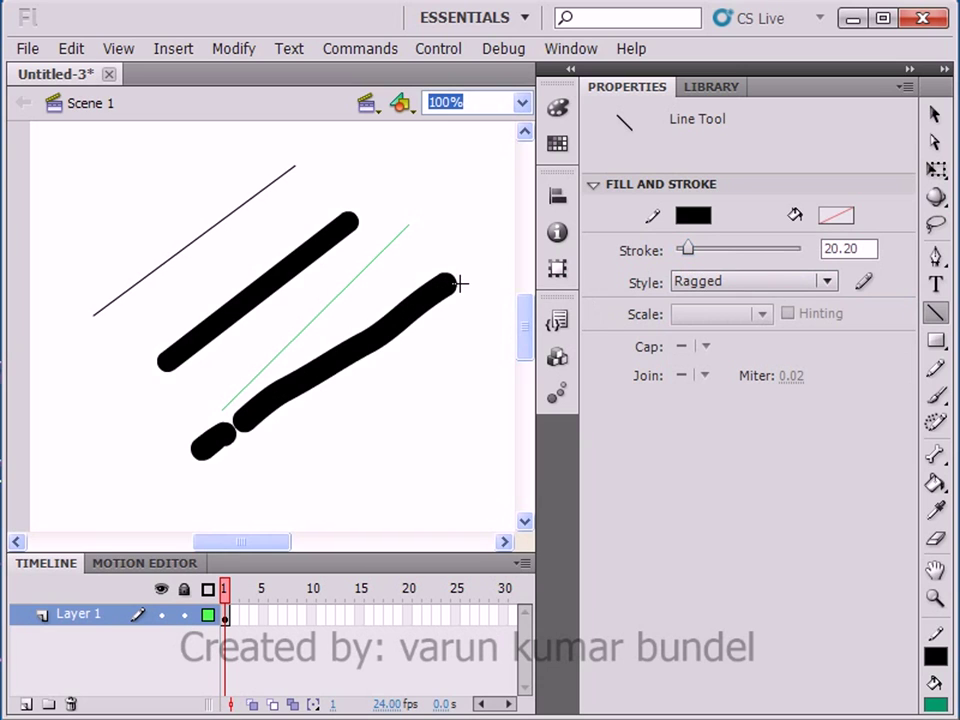
Step: Return the line settings to a stroke of 1 with the Solid style
left_click(851, 256)
type("1")
key("Return")
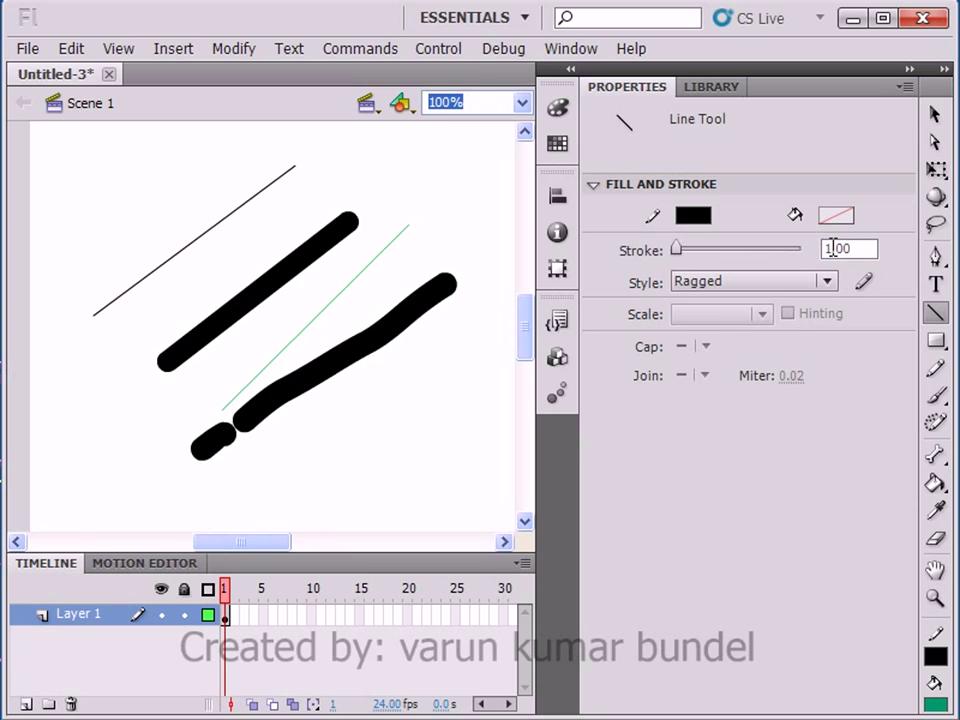
left_click(730, 289)
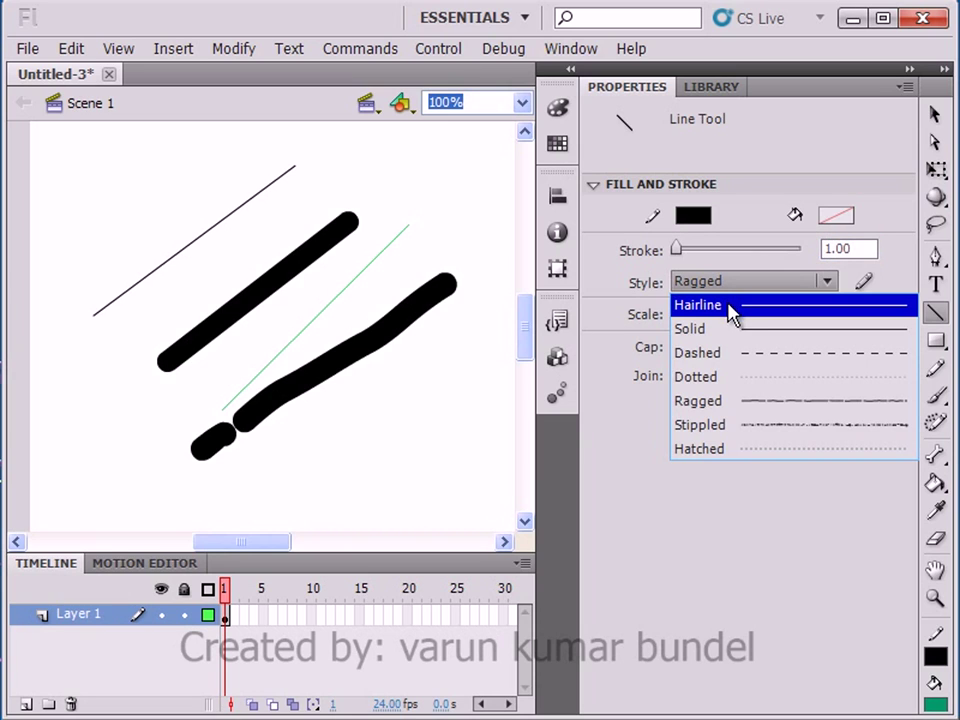
left_click(735, 328)
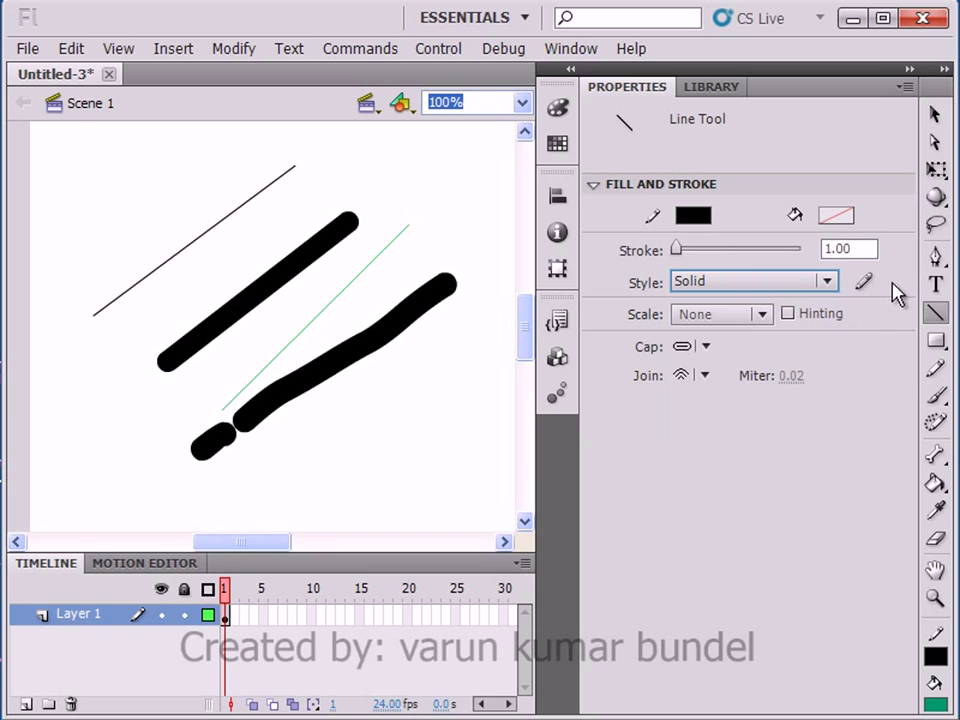
Step: Try the Ragged type in the custom stroke style settings, with the Random and Dotted patterns and another wave height
left_click(864, 284)
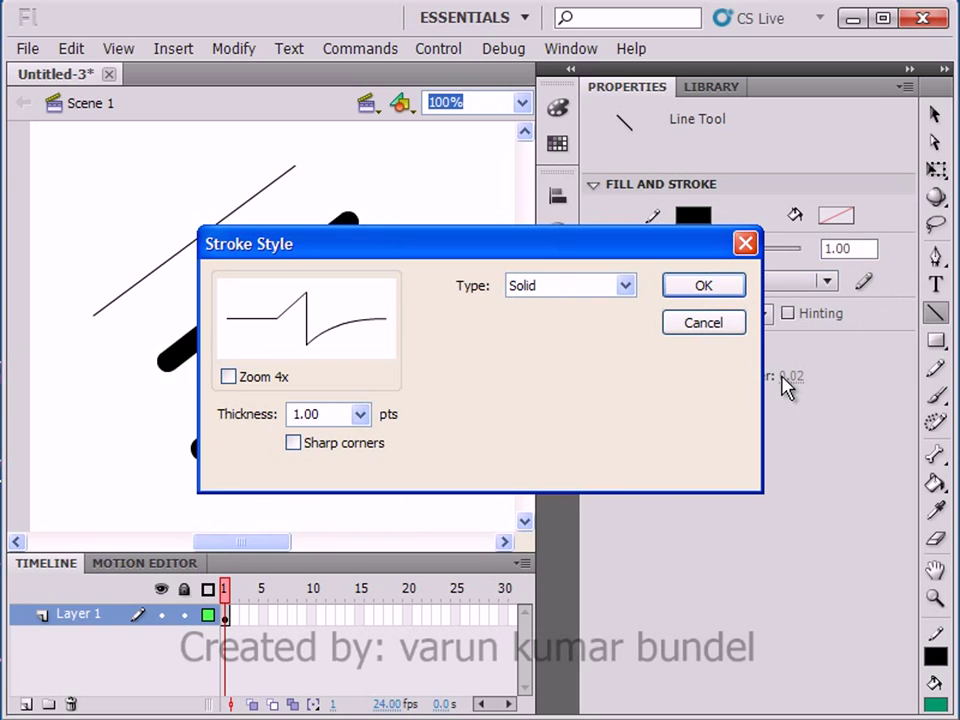
left_click(550, 288)
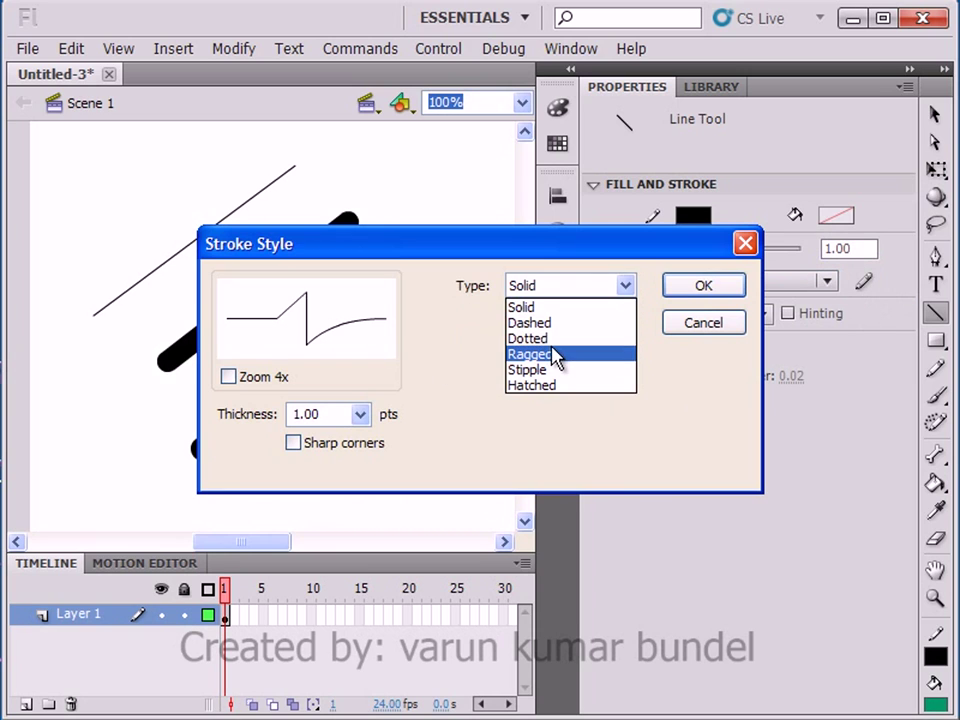
left_click(553, 353)
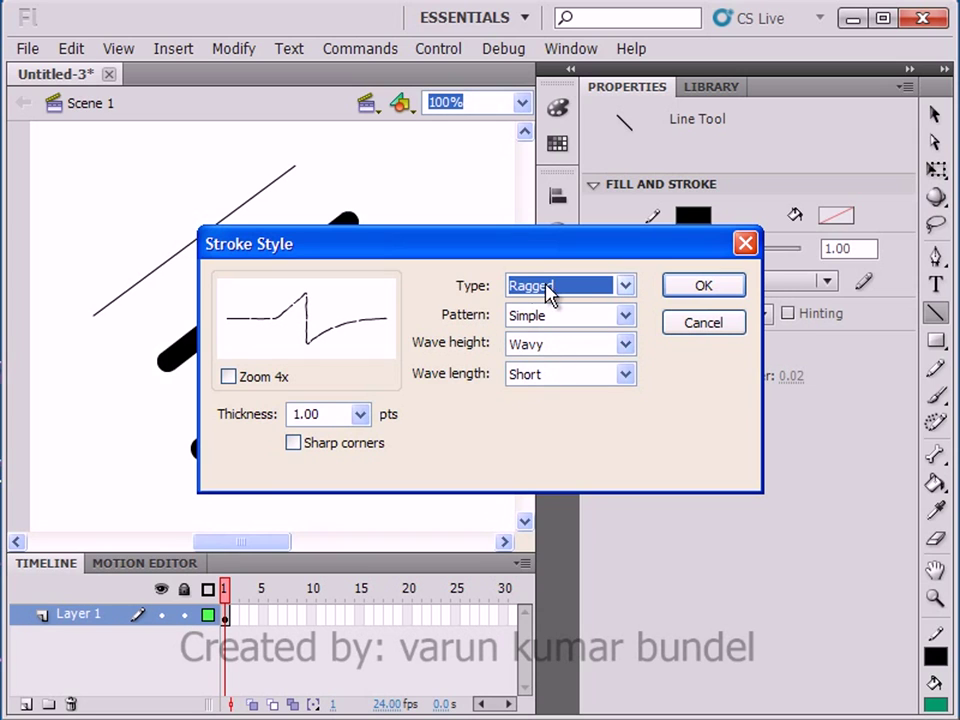
left_click(557, 316)
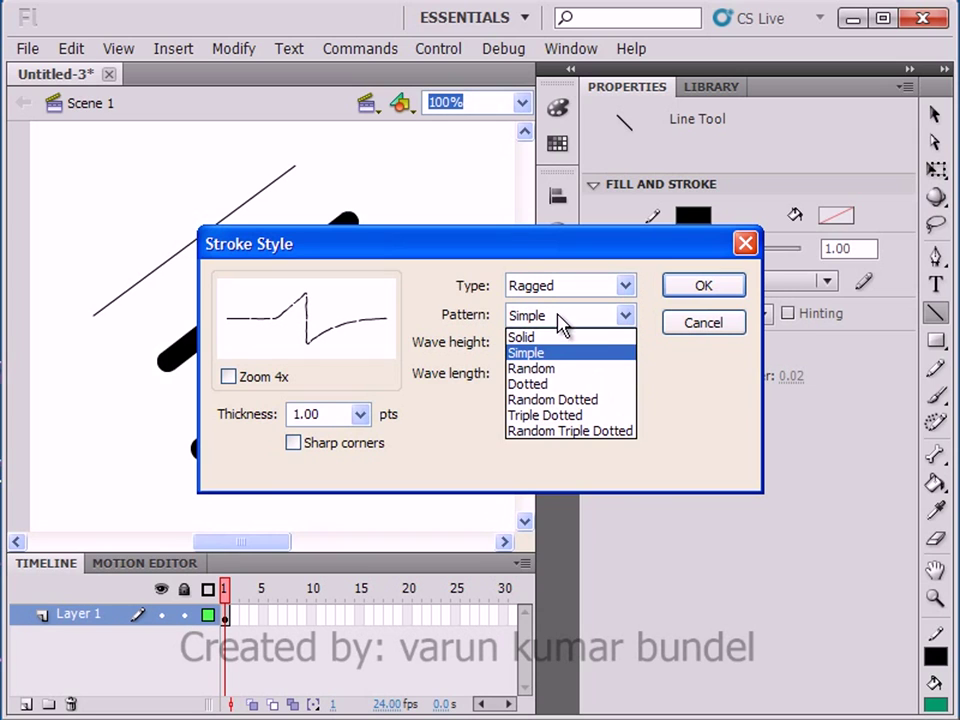
left_click(558, 367)
left_click(556, 316)
left_click(560, 385)
left_click(561, 350)
left_click(568, 398)
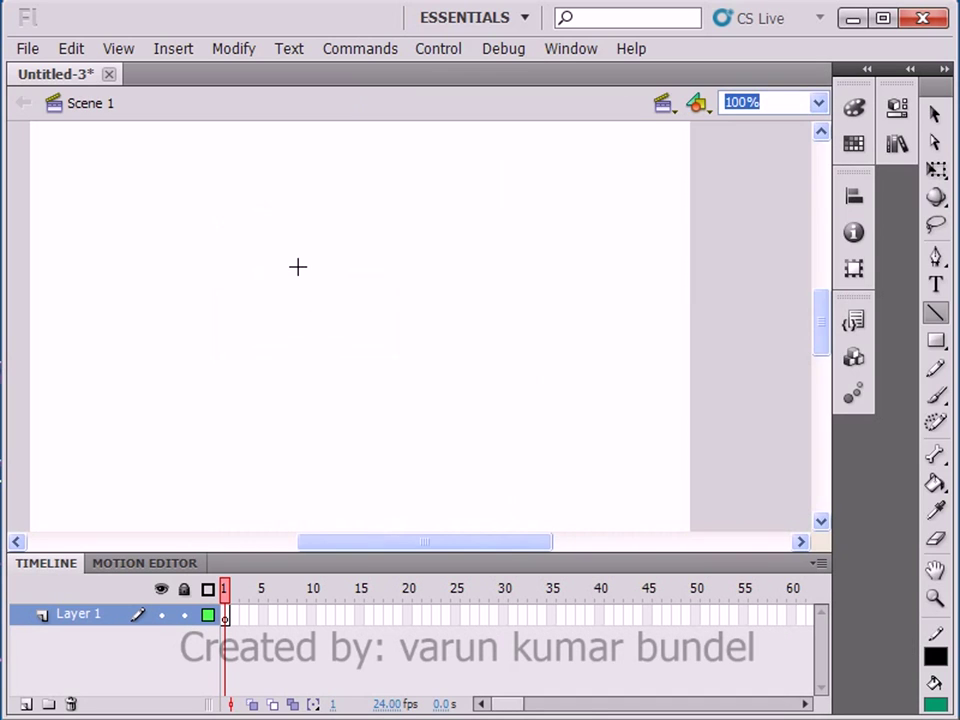
Step: Draw a diagonal line rising to the right across the middle of the empty stage
left_click_drag(312, 304, 545, 181)
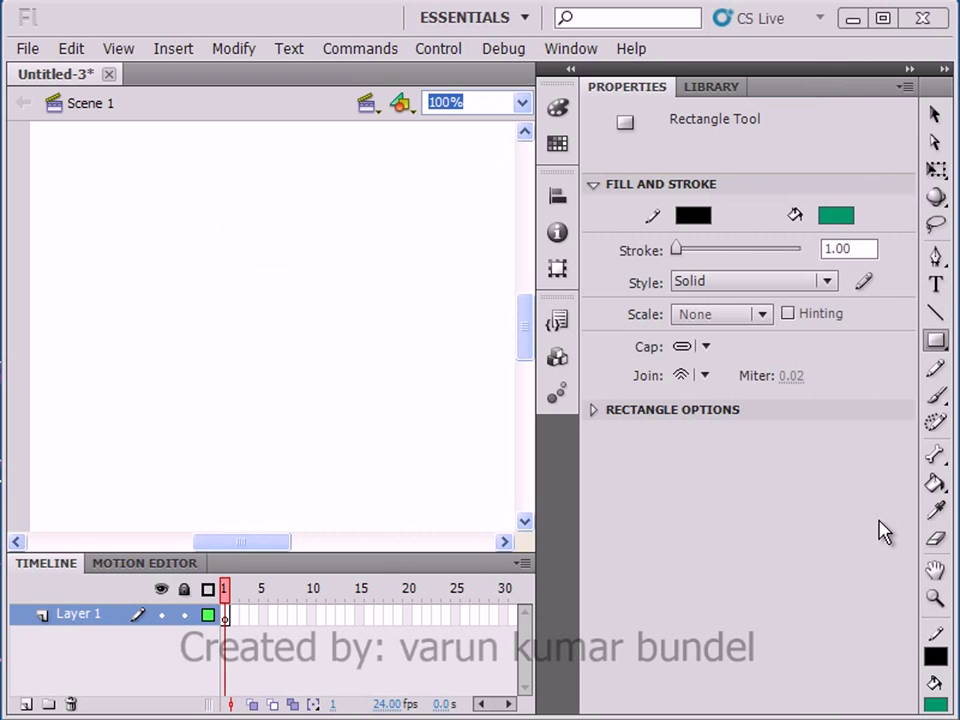
Step: Reset the rectangle corner radii to 0 and draw a sharp-cornered green square near the stage's upper-left corner
left_click(938, 342)
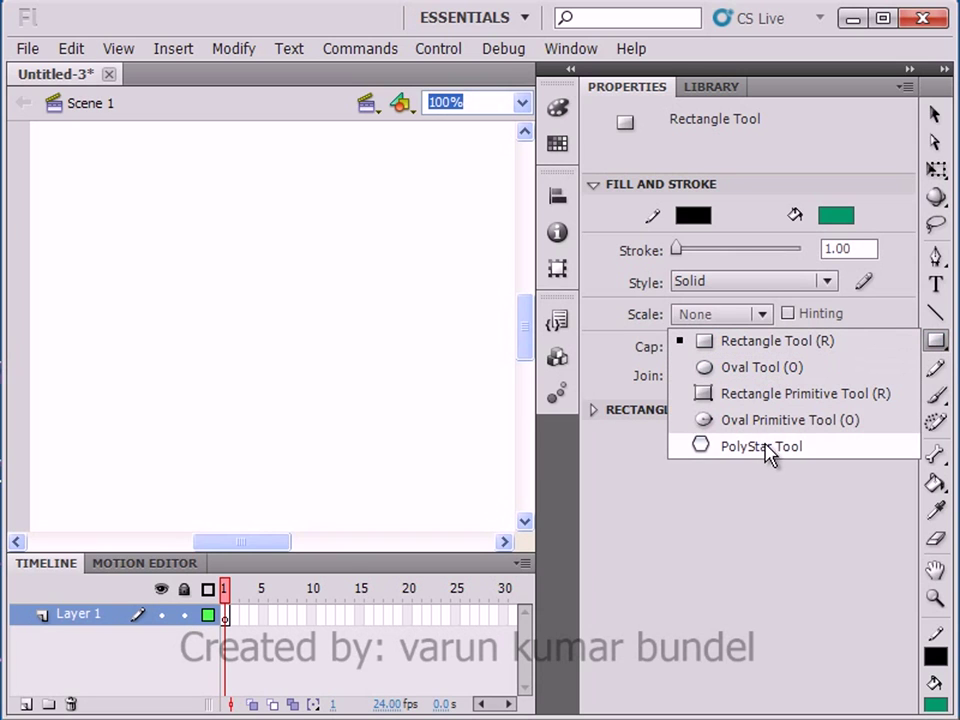
left_click(797, 346)
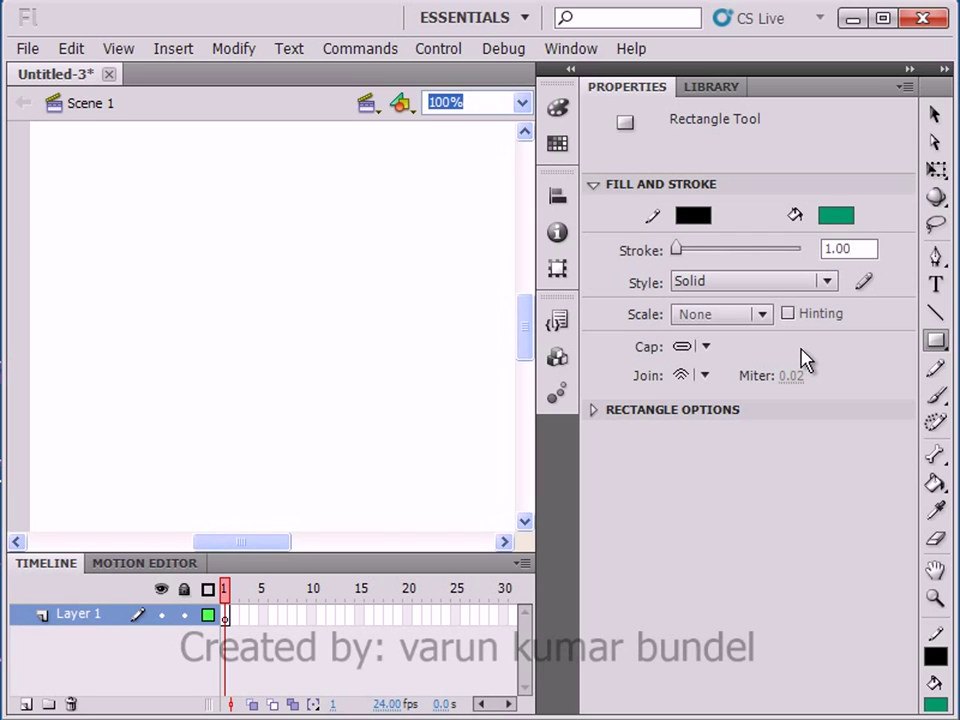
left_click(595, 413)
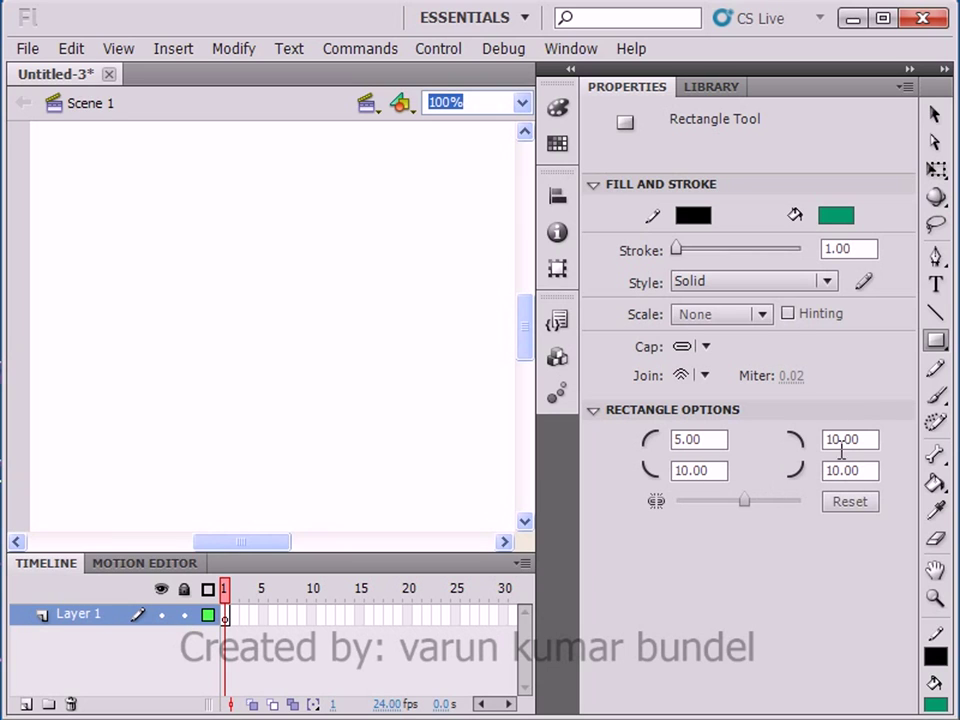
left_click(851, 502)
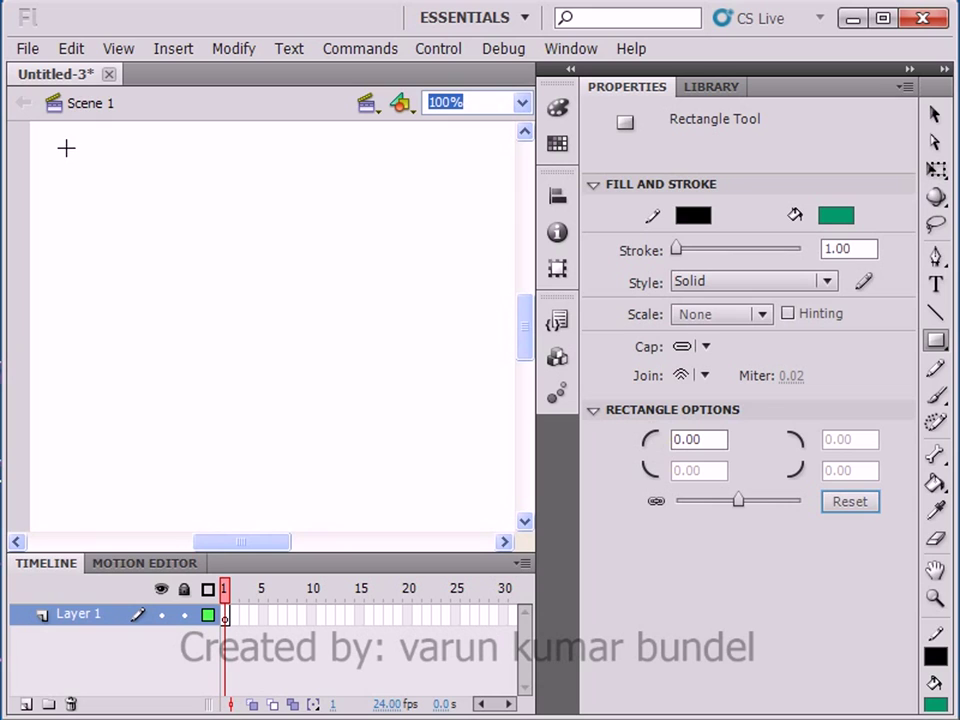
left_click_drag(62, 142, 188, 268)
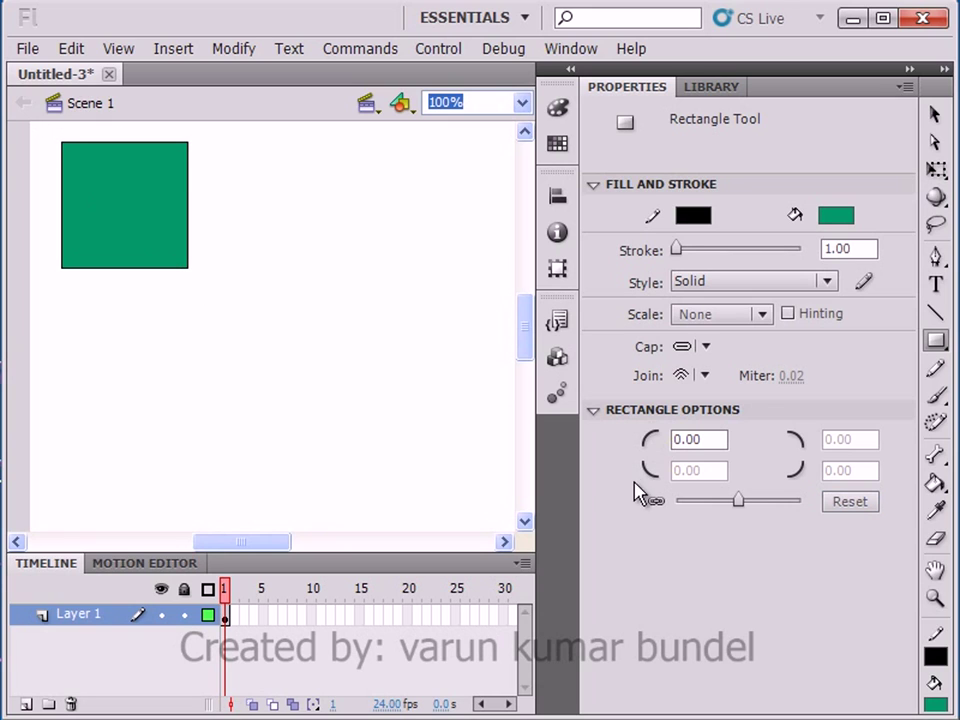
Step: Set all rectangle corner radii to 30 and draw a rounded rectangle to the right of the square
left_click_drag(708, 440, 675, 440)
key("Return")
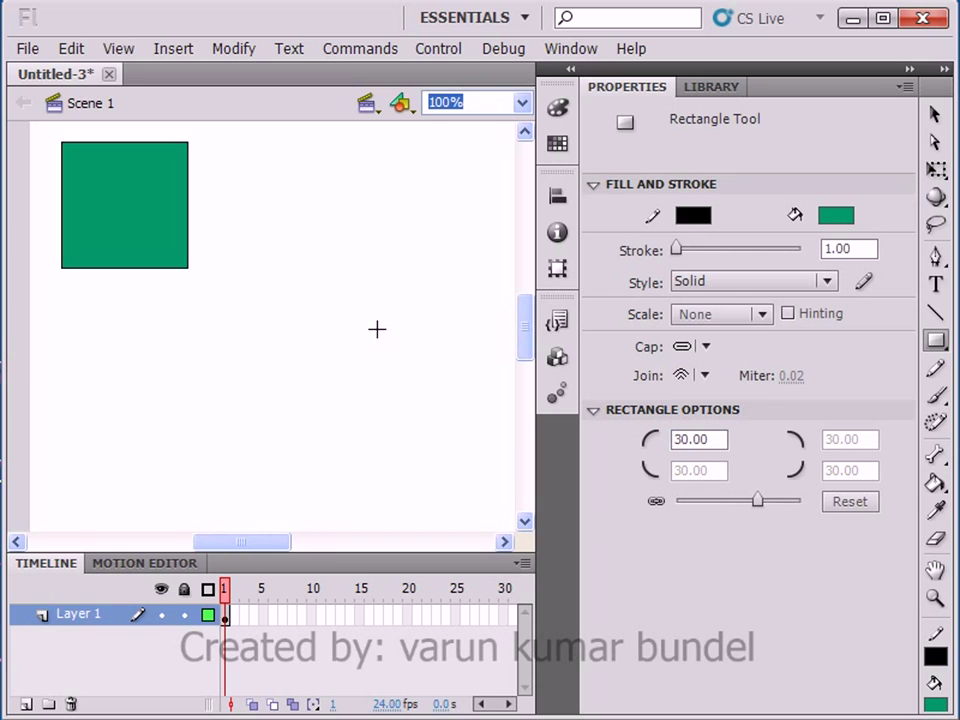
left_click_drag(238, 178, 419, 342)
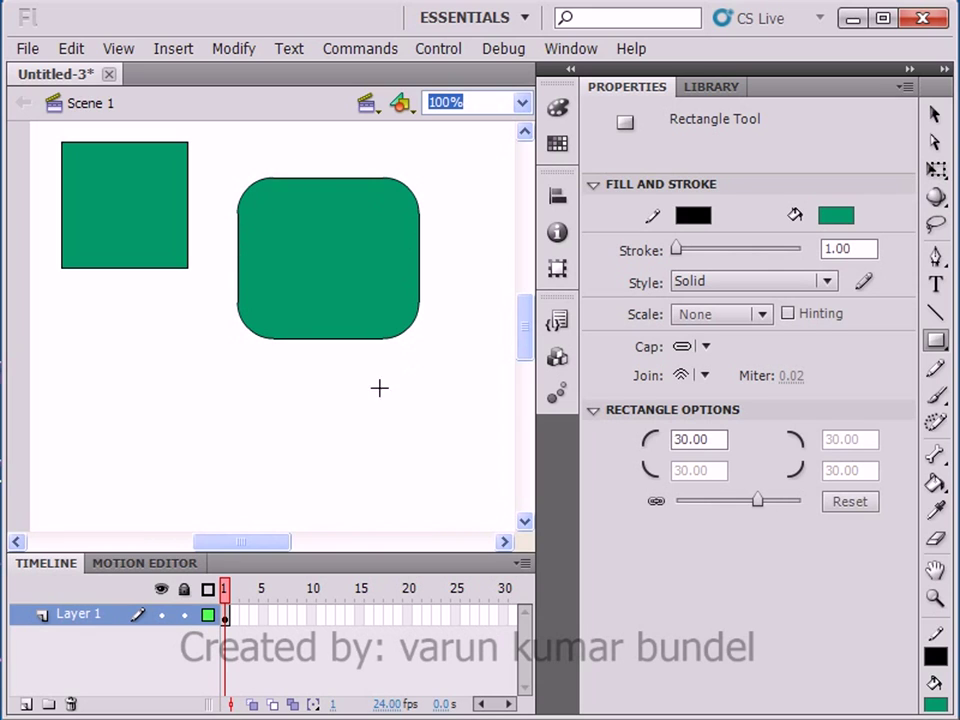
Step: Unlink the corner radii, set only the top-left one to 5, and draw a wide rectangle below the existing shapes
scroll(527, 334, "down", 1)
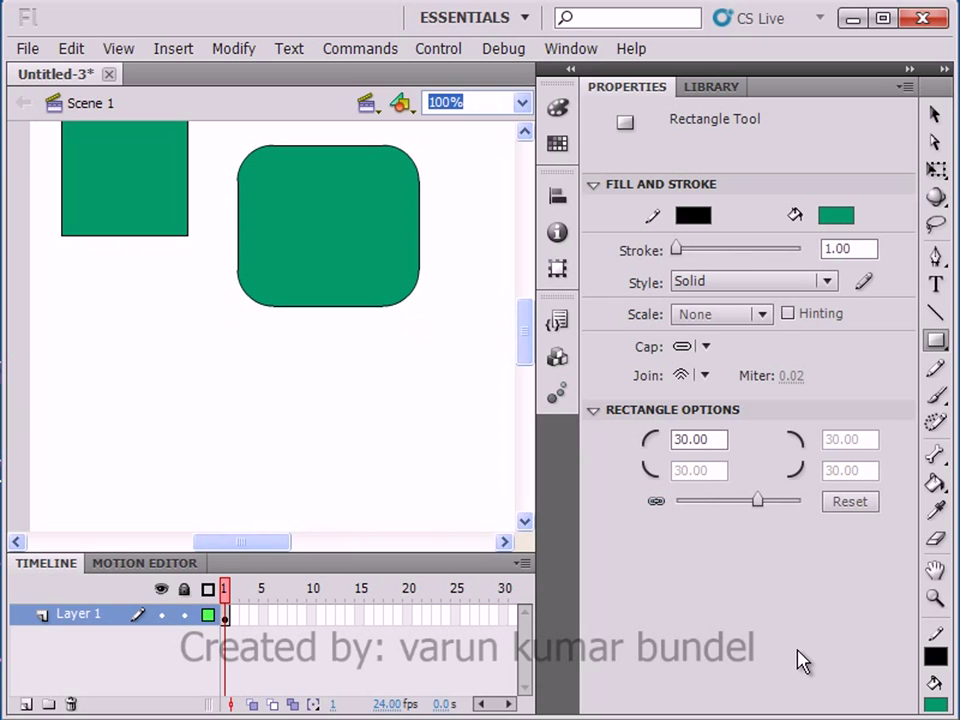
left_click_drag(720, 439, 676, 439)
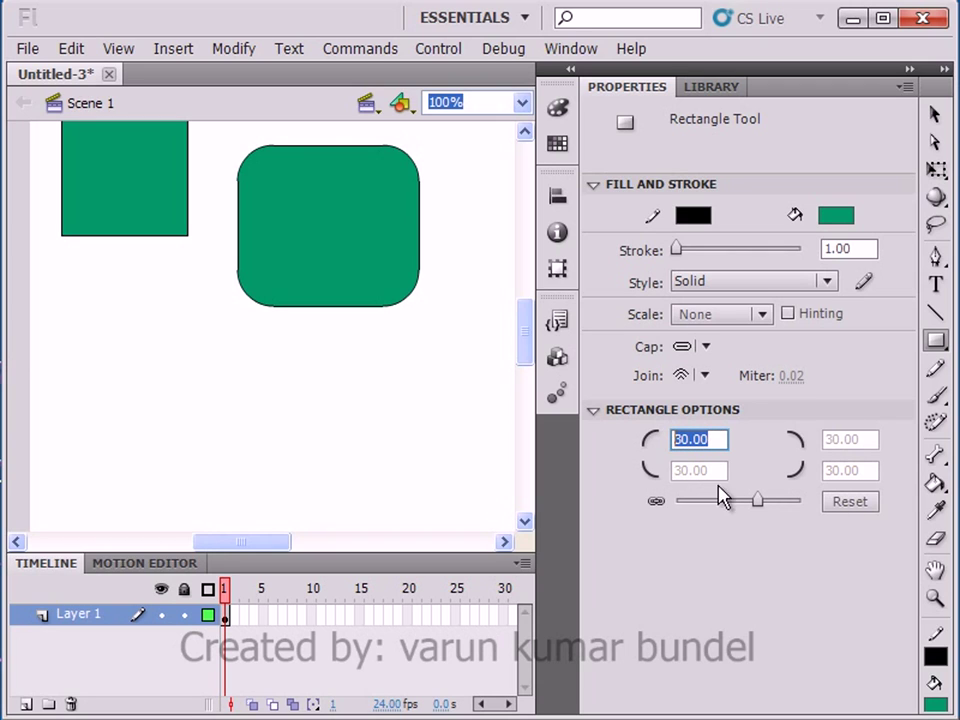
left_click(656, 502)
left_click(718, 443)
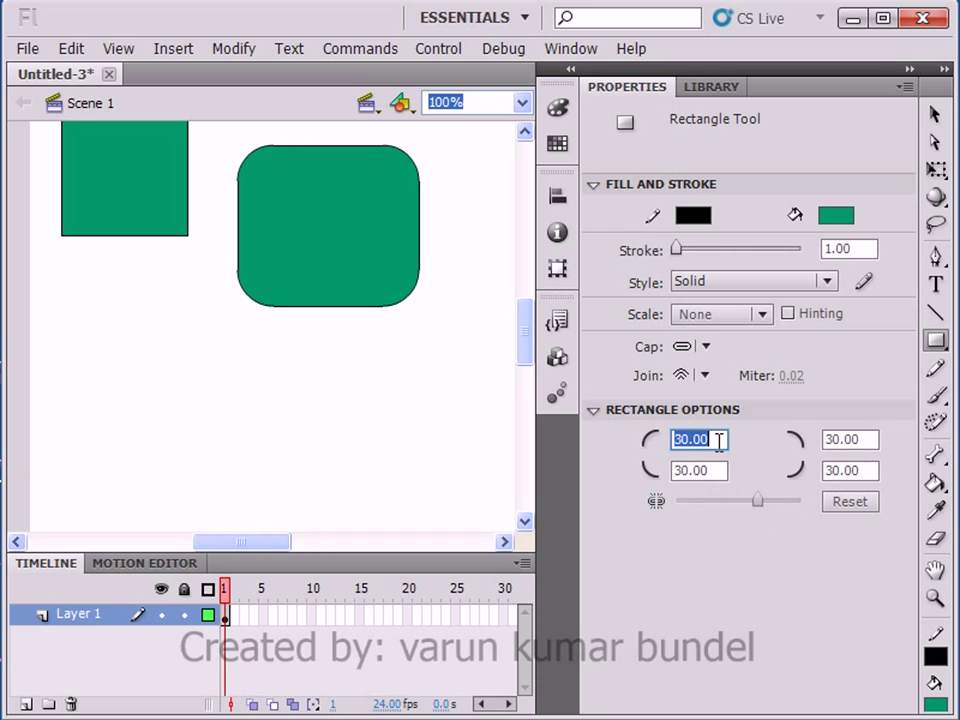
type("5")
key("Return")
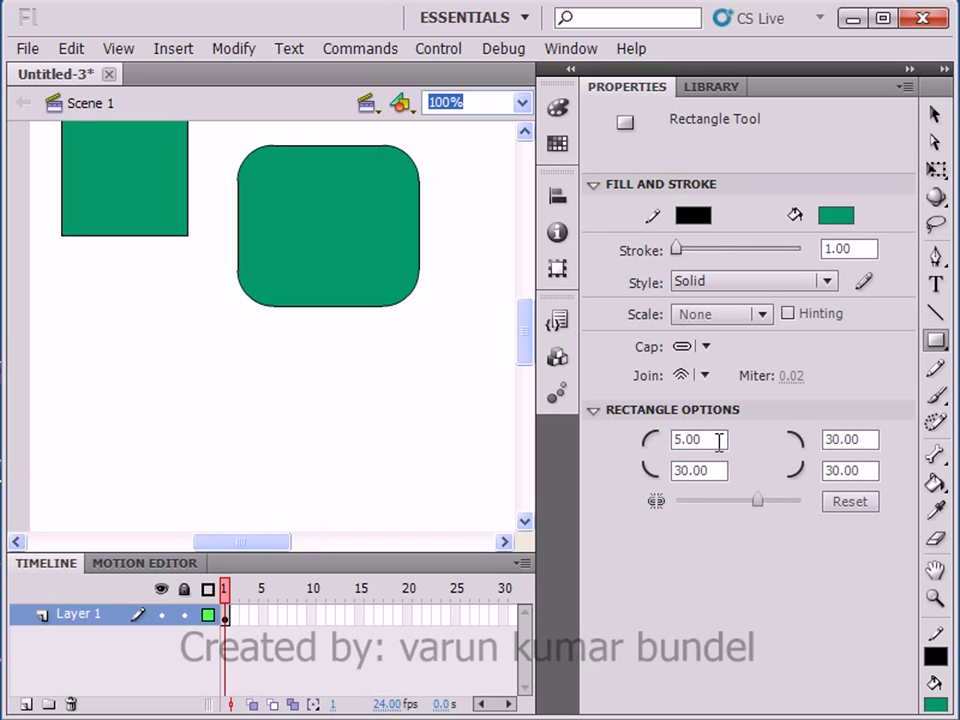
left_click_drag(136, 353, 409, 500)
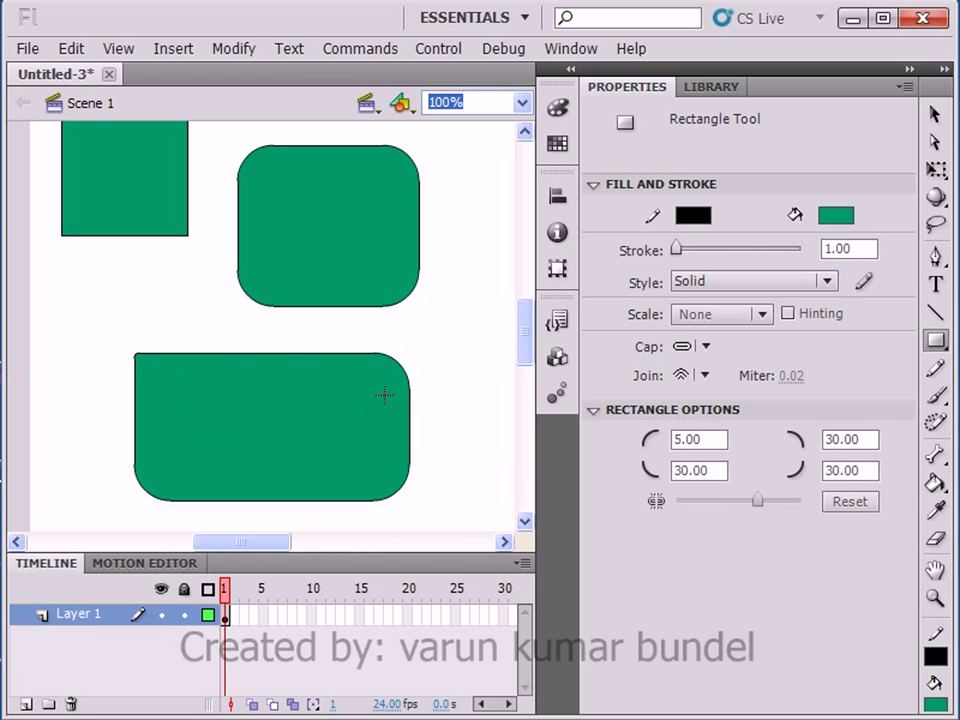
Step: Draw a perfect square outward from its centre on the empty stage, and a second rectangular shape to its lower right
left_click_drag(580, 347, 873, 347)
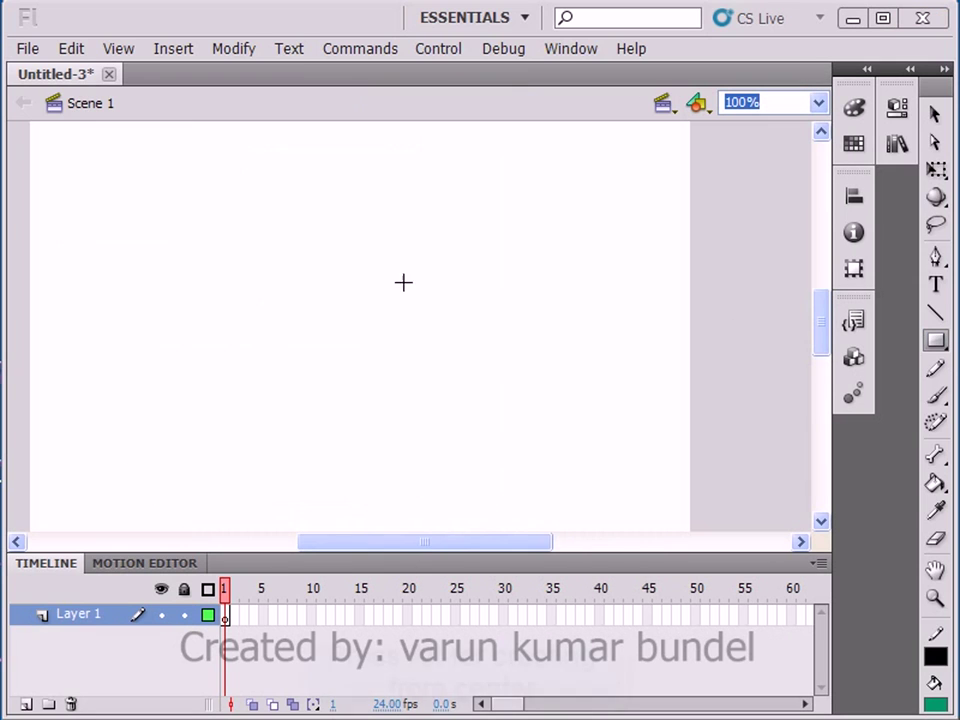
mouse_move(279, 239)
left_mouse_down()
mouse_move(321, 281)
mouse_move(380, 316)
mouse_move(401, 345)
mouse_move(294, 255)
mouse_move(435, 316)
mouse_move(418, 370)
mouse_move(336, 296)
left_mouse_up()
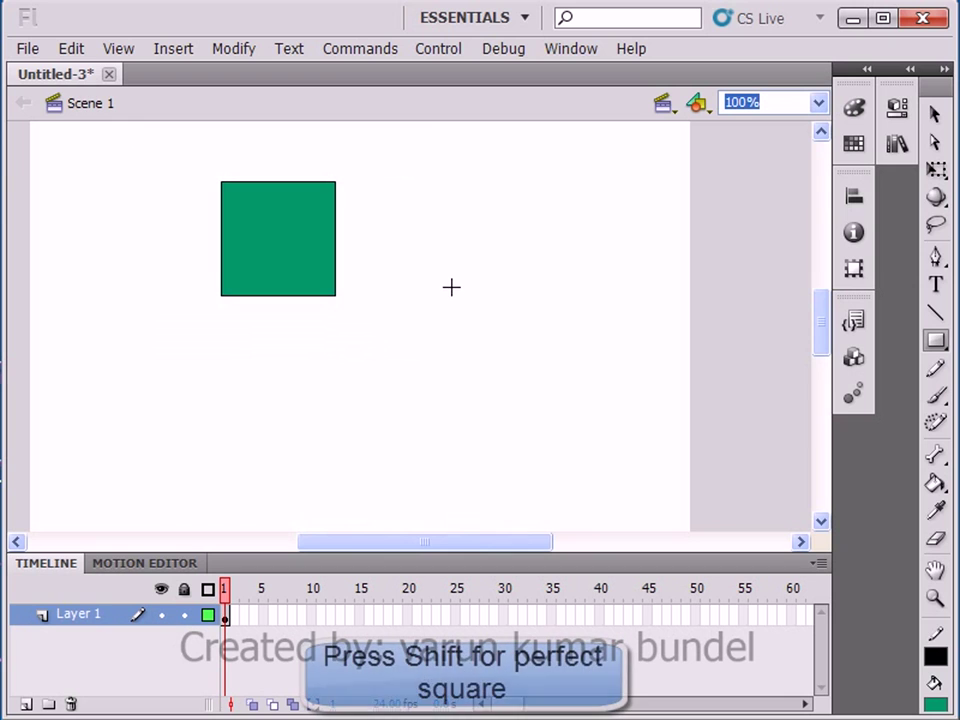
left_click_drag(451, 287, 634, 416)
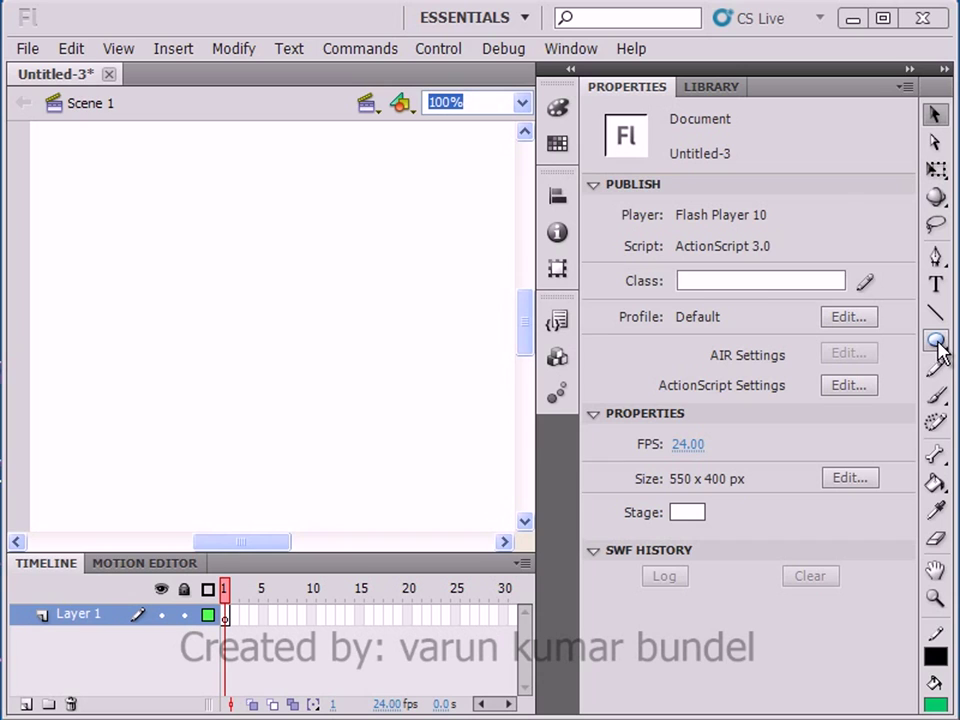
Step: Set up the Oval tool with its oval options reset, a black stroke and a green fill
left_click(937, 342)
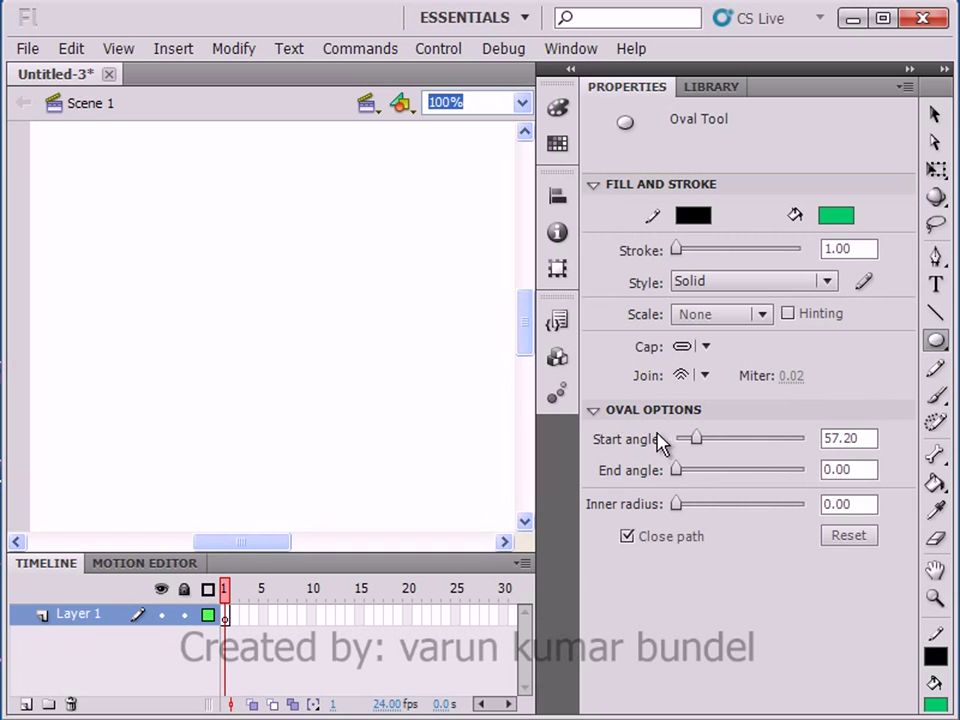
left_click(848, 537)
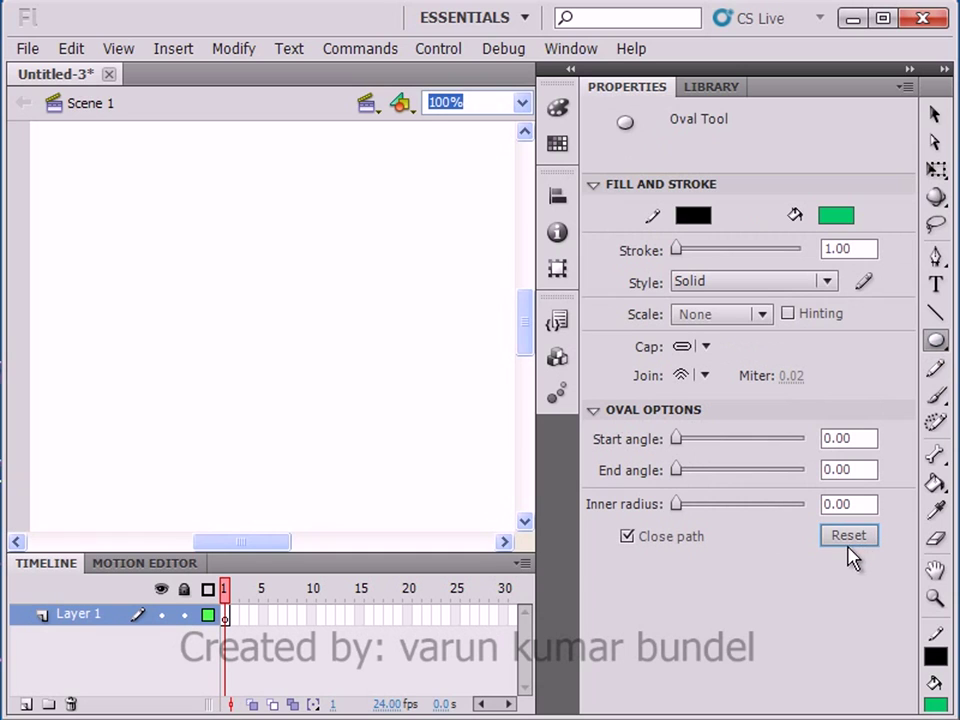
left_click(693, 216)
left_click(649, 279)
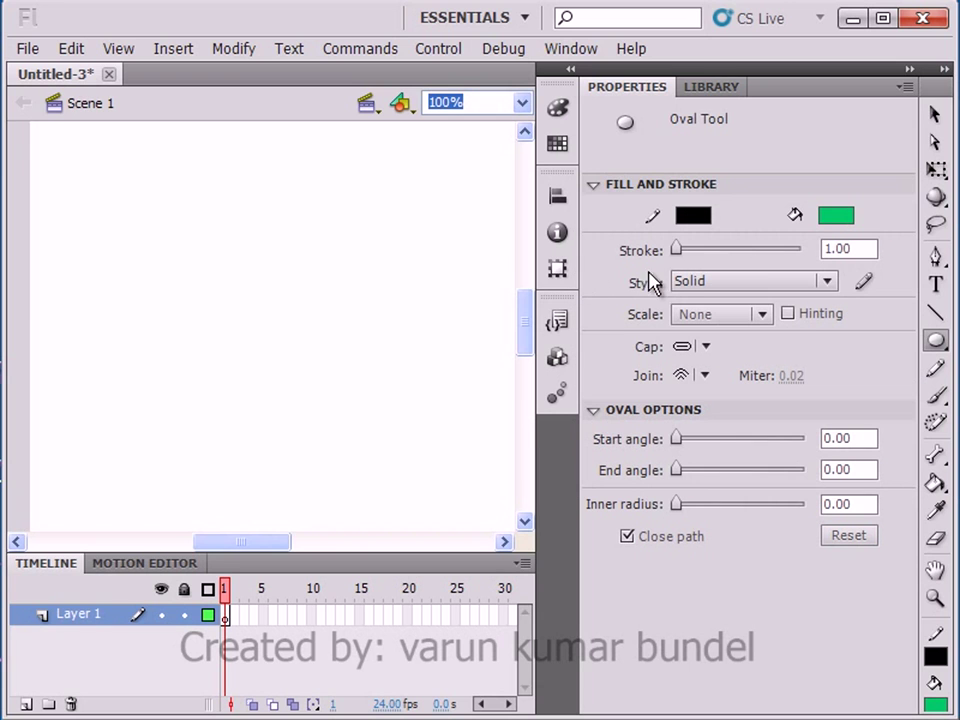
left_click(828, 220)
left_click(712, 294)
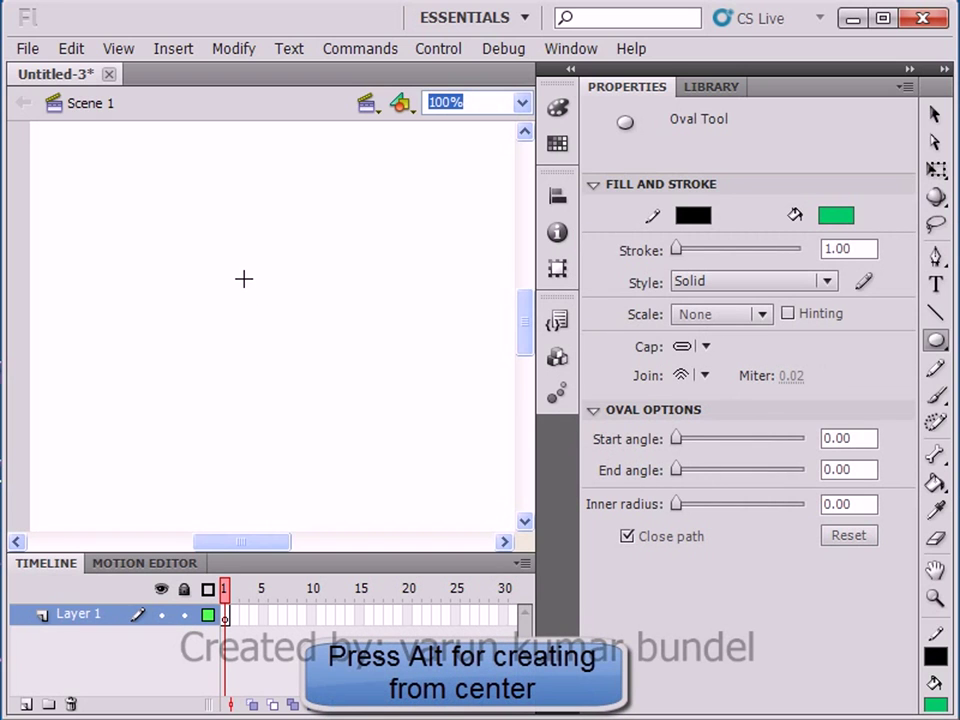
Step: Draw a small circle near the stage's middle, a medium one to its lower right, and a large one from its centre to the lower left
left_click_drag(244, 279, 264, 302)
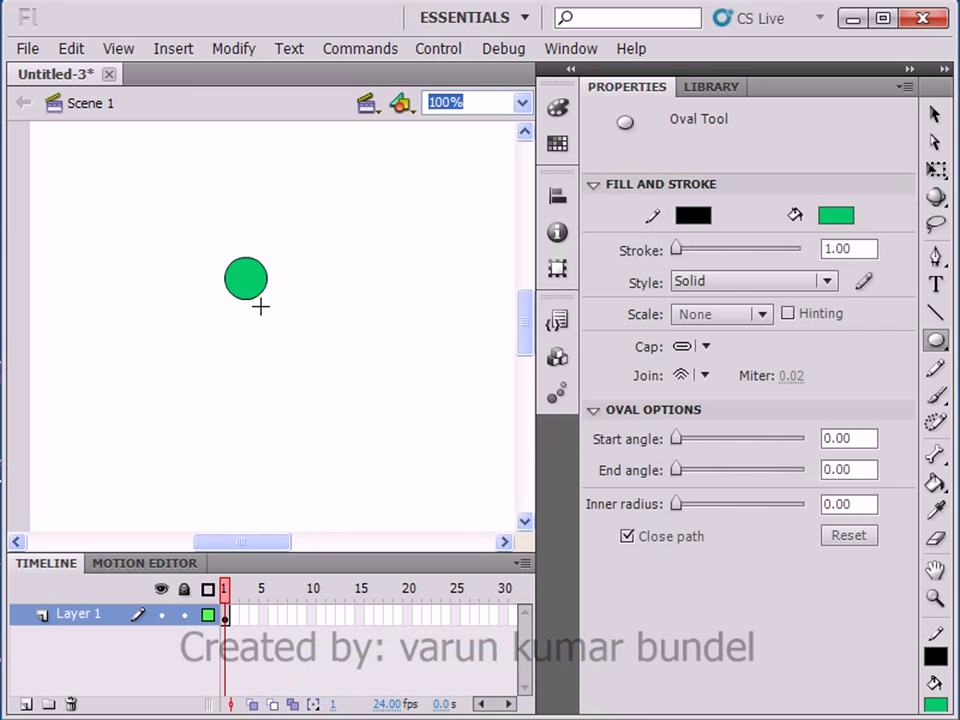
left_click_drag(308, 351, 395, 440)
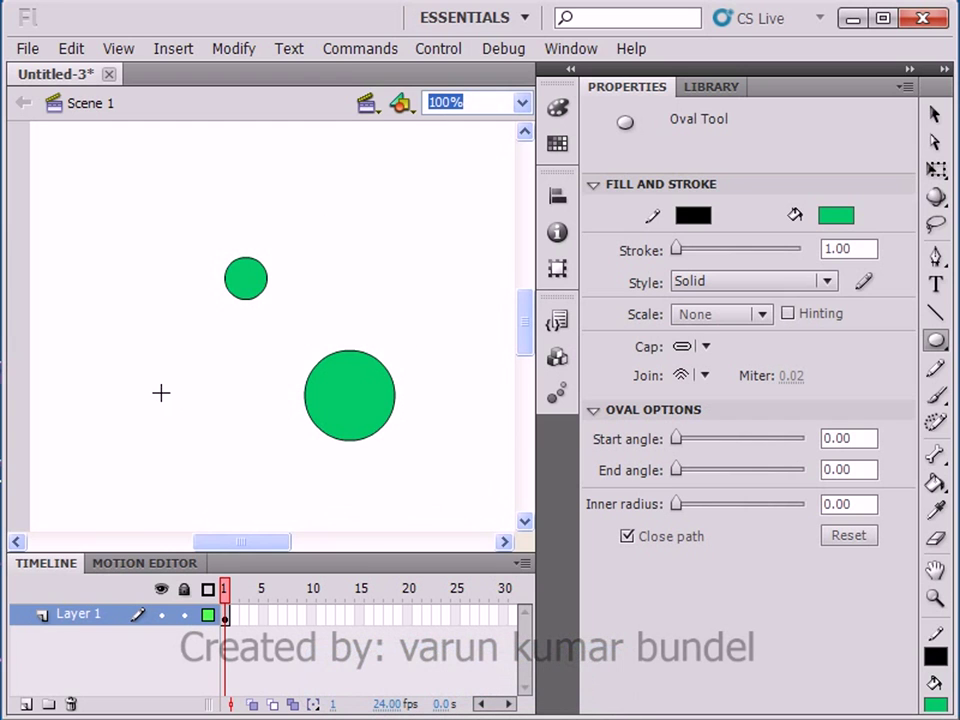
left_click_drag(141, 356, 229, 441)
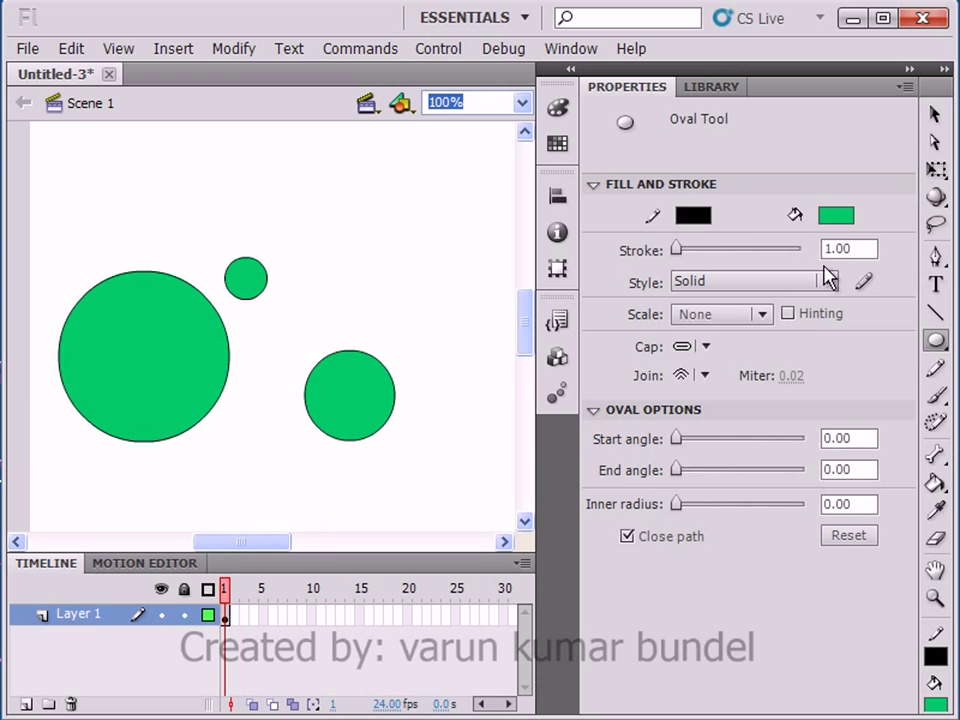
Step: Select all three circles on the stage and delete them
left_click(935, 114)
left_click_drag(468, 202, 36, 492)
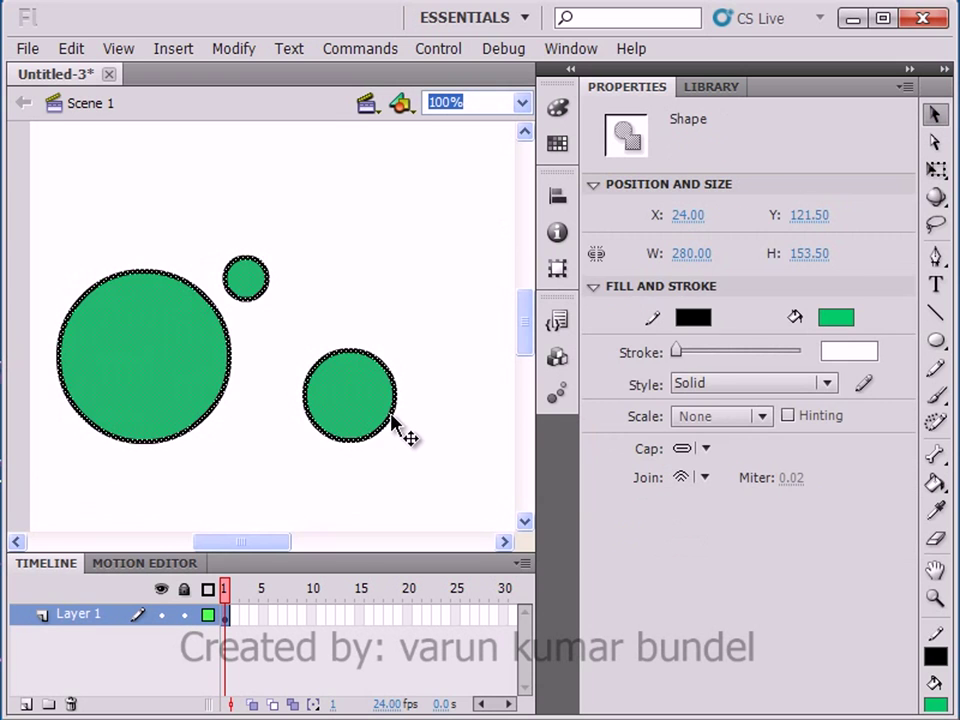
key("Delete")
Step: Draw a pie-shaped oval with a start angle of 77.38 and undo it
left_click(936, 342)
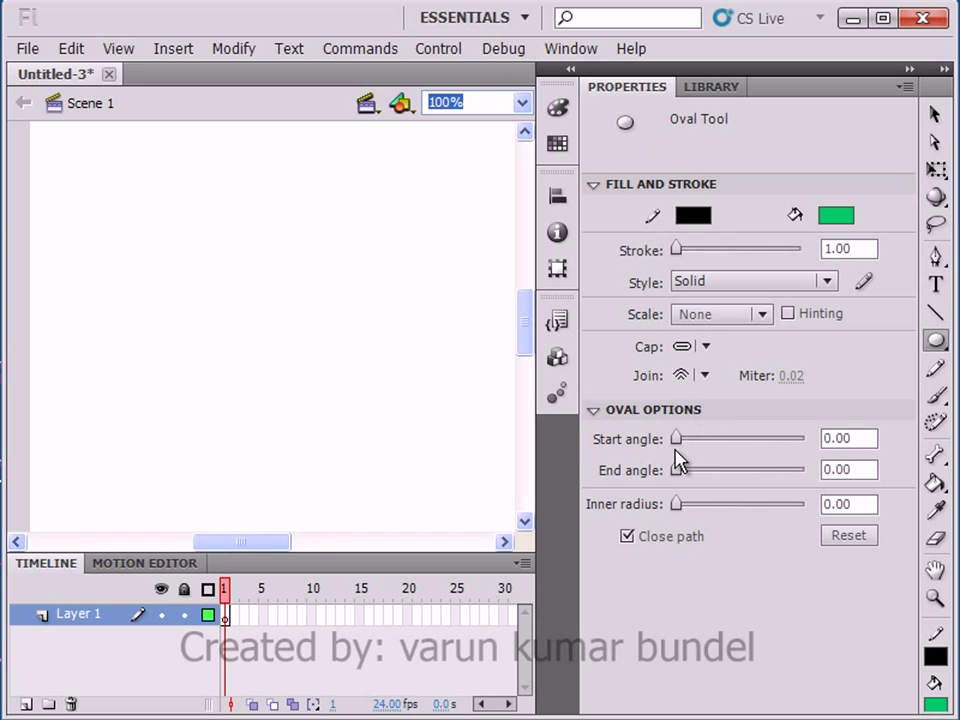
left_click_drag(679, 448, 706, 450)
left_click_drag(223, 294, 386, 453)
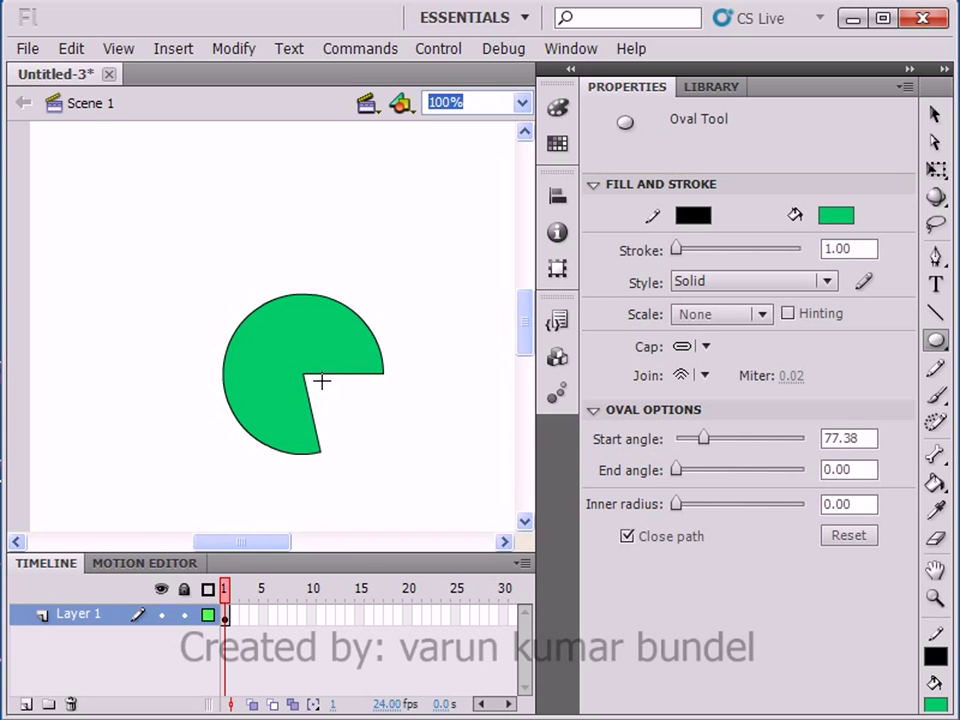
key("ctrl+z")
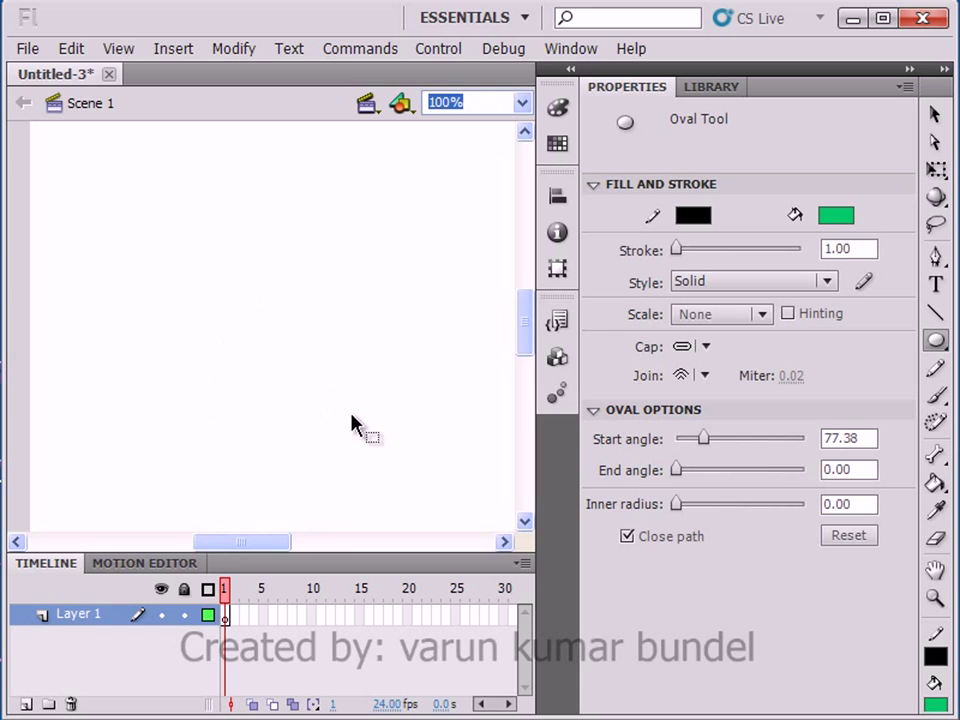
Step: Return the start angle to 0, draw a wedge with an end angle of 121.12, and undo it
left_click_drag(705, 440, 720, 478)
left_click_drag(294, 290, 455, 458)
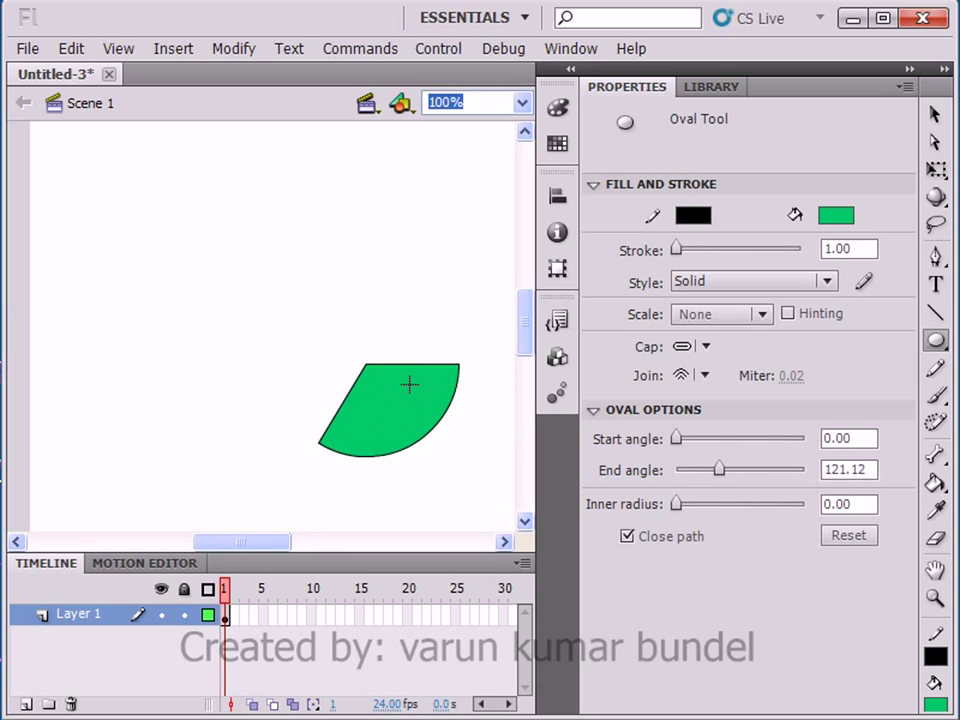
key("ctrl+z")
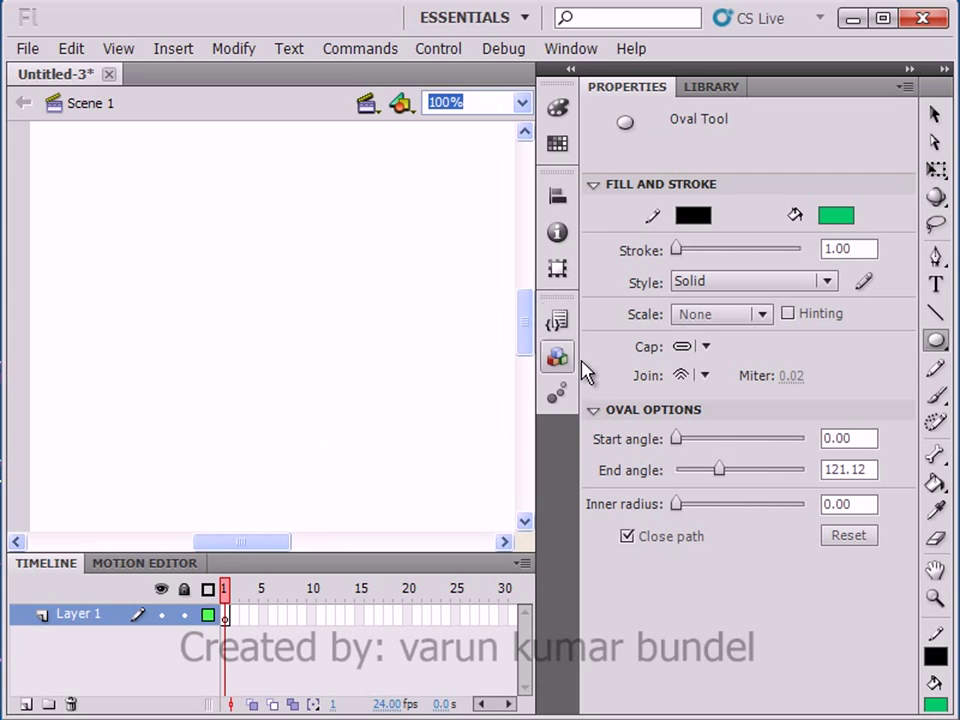
Step: Return the end angle to 0, draw a ring with an inner radius of 33.31, and undo it
left_click_drag(728, 471, 724, 512)
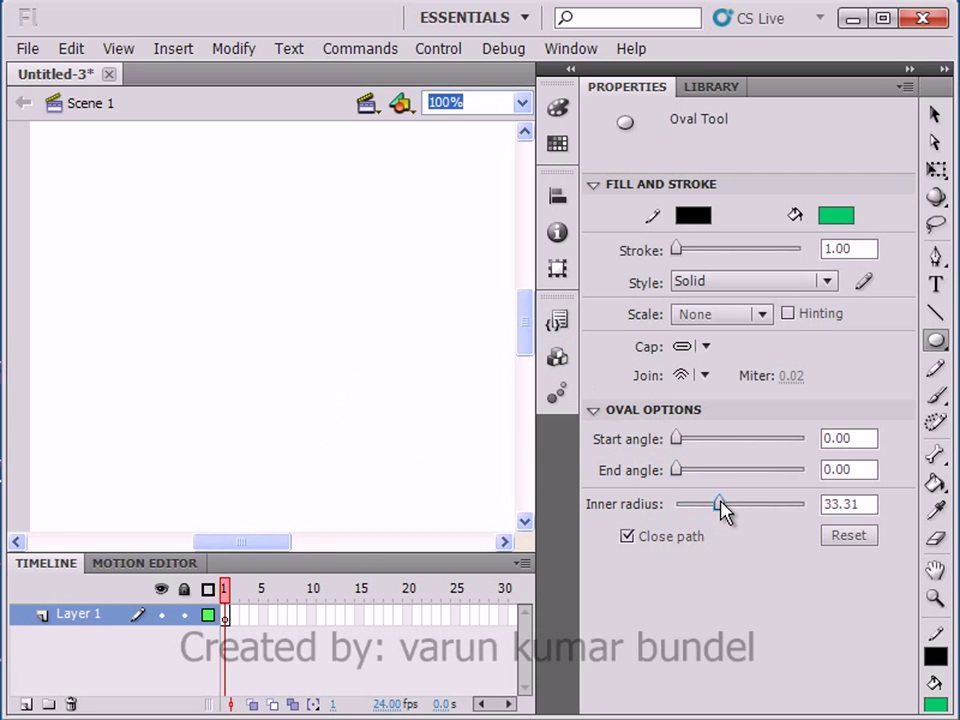
left_click_drag(224, 279, 389, 440)
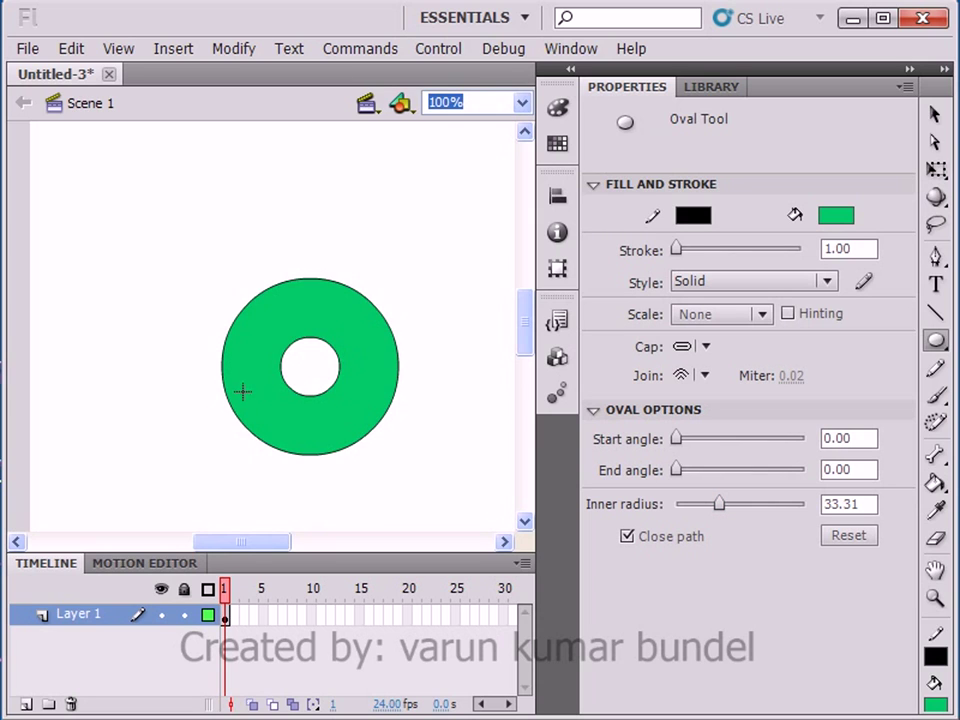
key("ctrl+z")
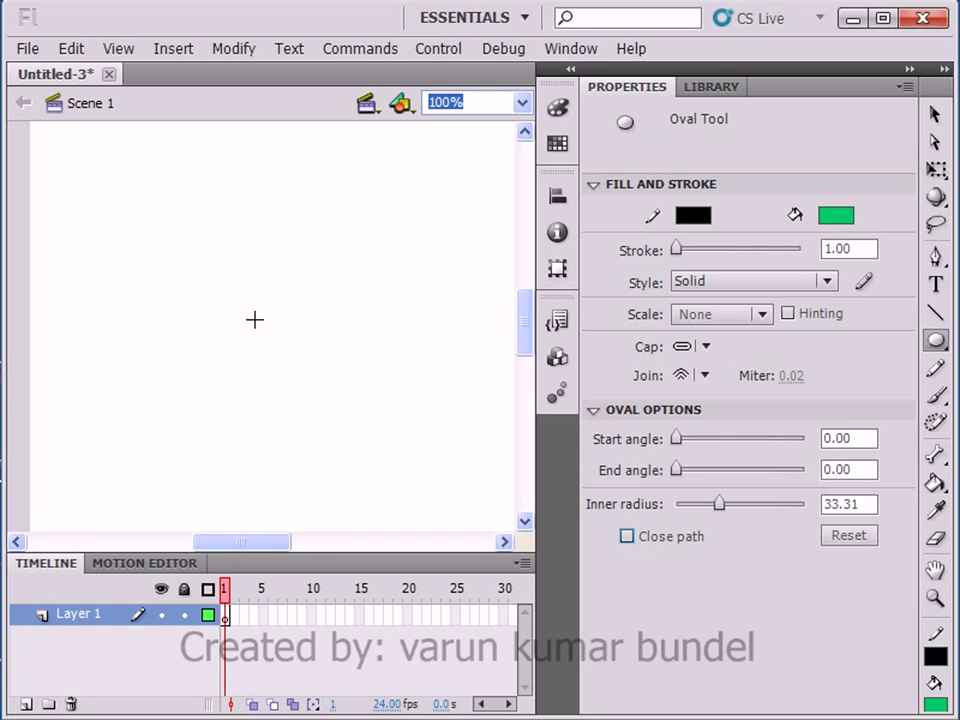
Step: Draw an open arc with Close path off, inner radius 0 and start angle 121.12, and reset the oval options
left_click_drag(721, 502, 675, 505)
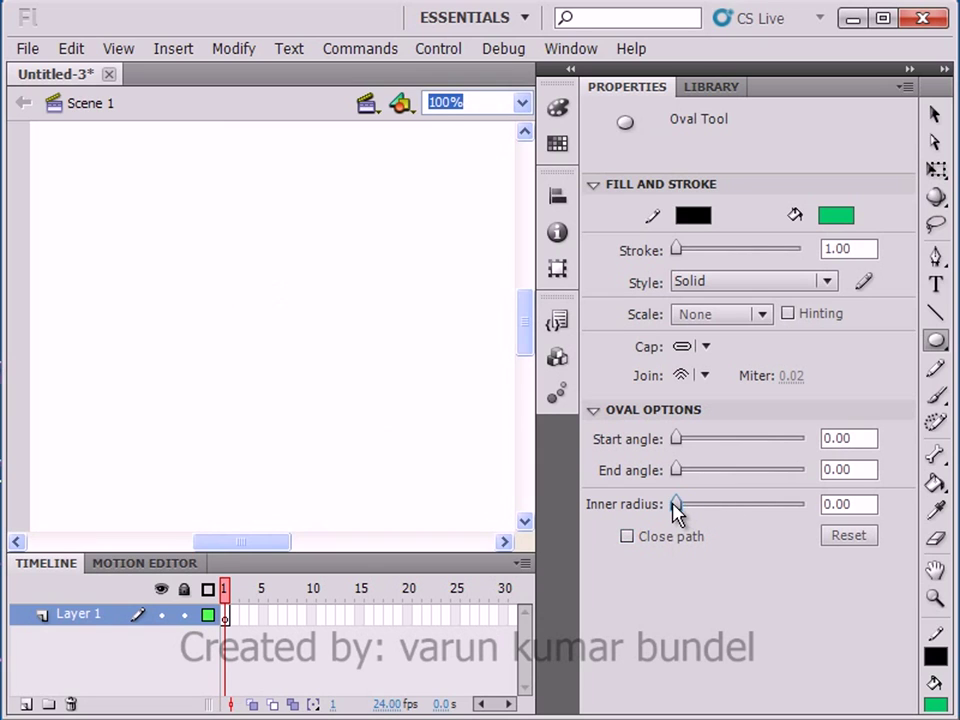
left_click_drag(678, 440, 720, 442)
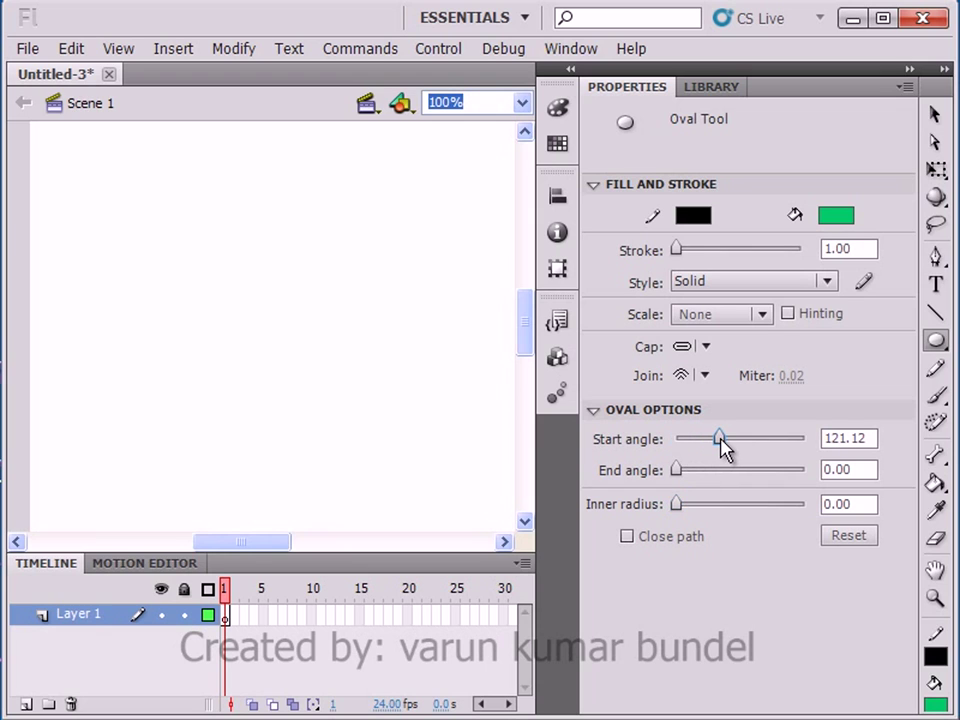
left_click_drag(231, 276, 422, 456)
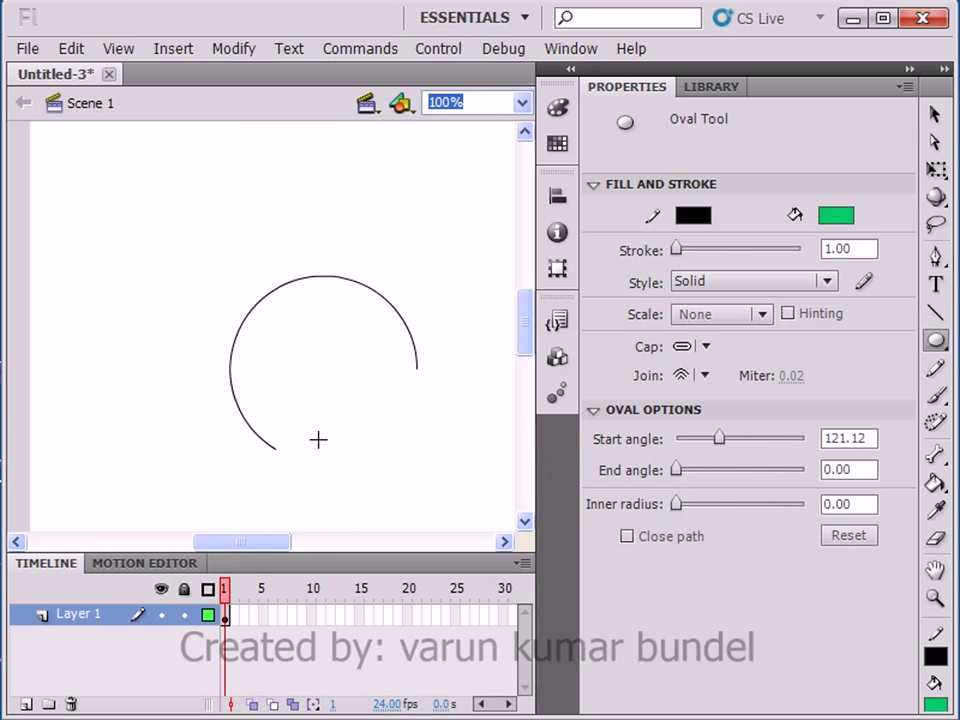
left_click(856, 534)
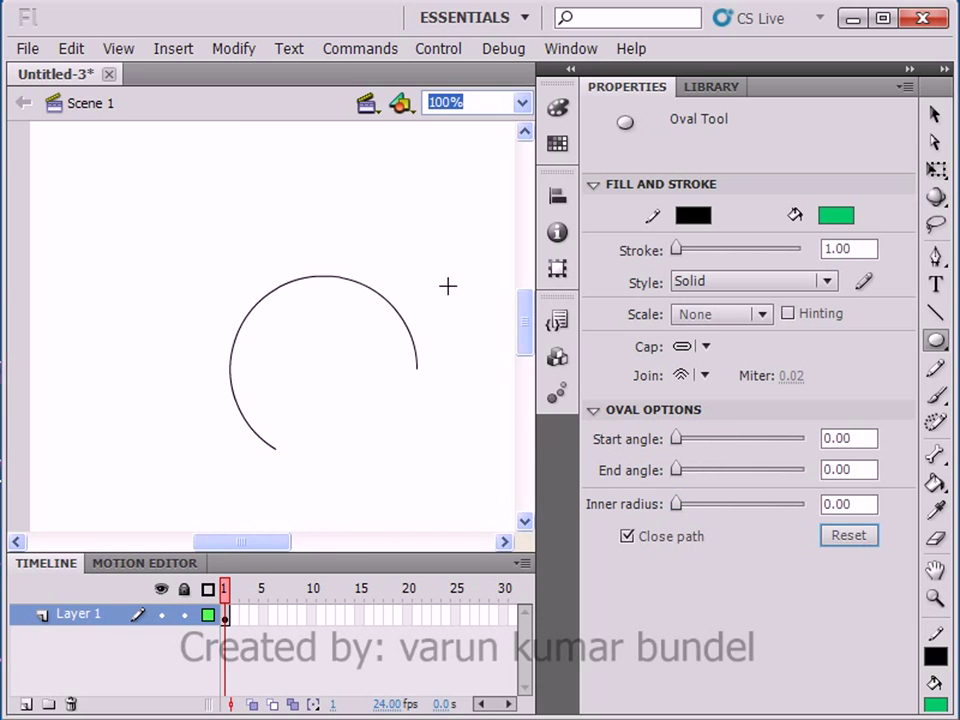